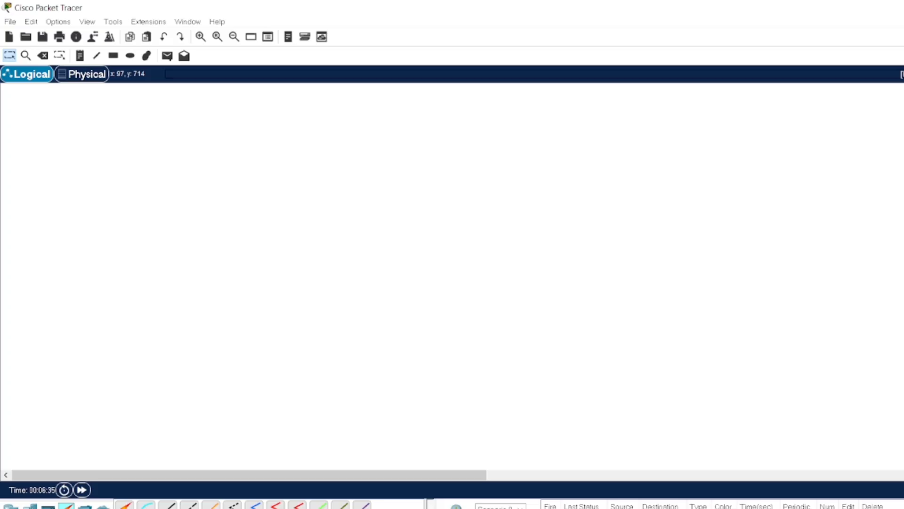
- Place three generic PC-PT devices, PC0, PC1 and PC2, side by side on the workspace
left_click(29, 505)
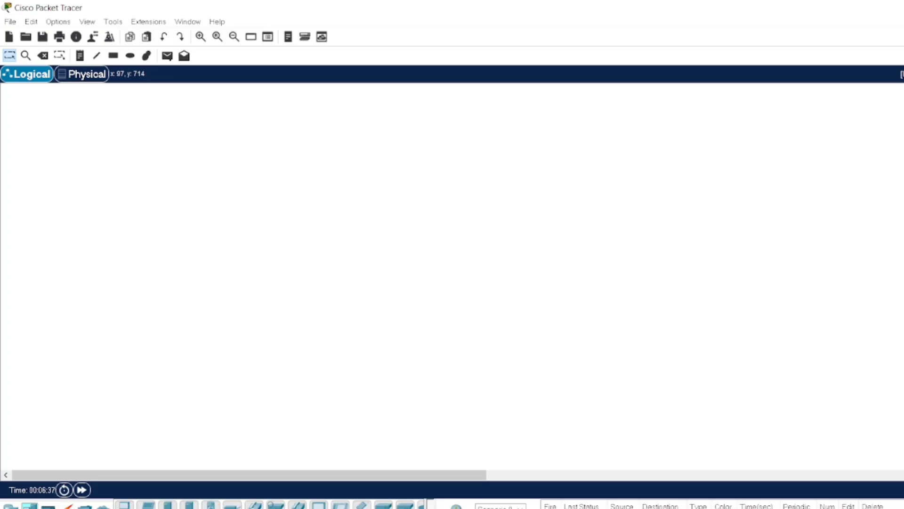
left_click(124, 504)
left_click(148, 299)
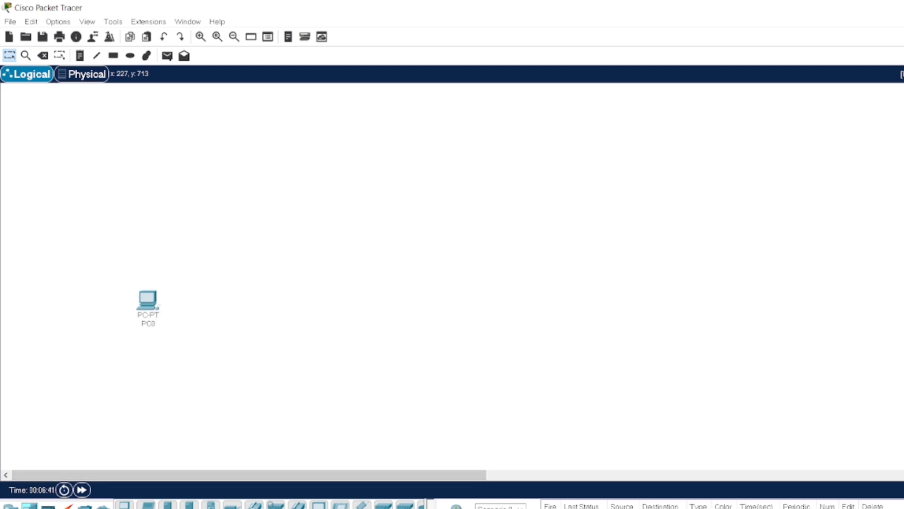
left_click_drag(124, 505, 274, 310)
left_click(272, 307)
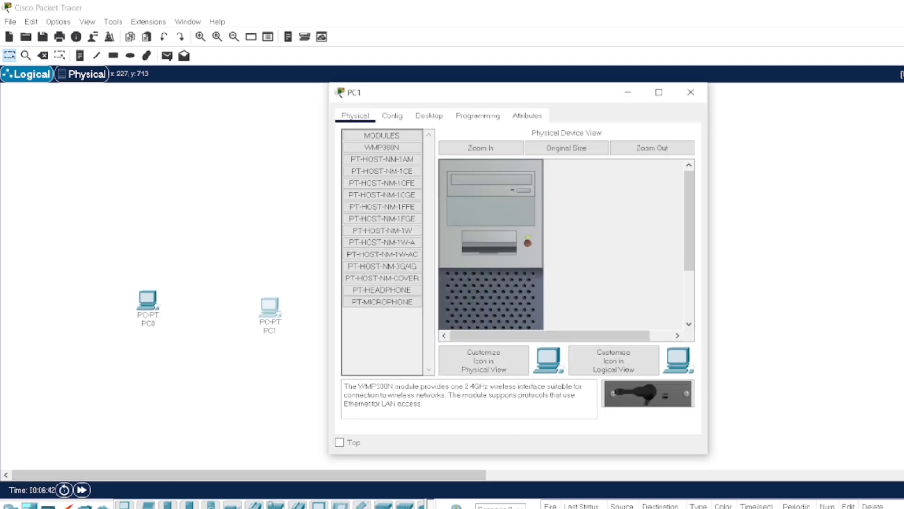
left_click(688, 91)
left_click(385, 288)
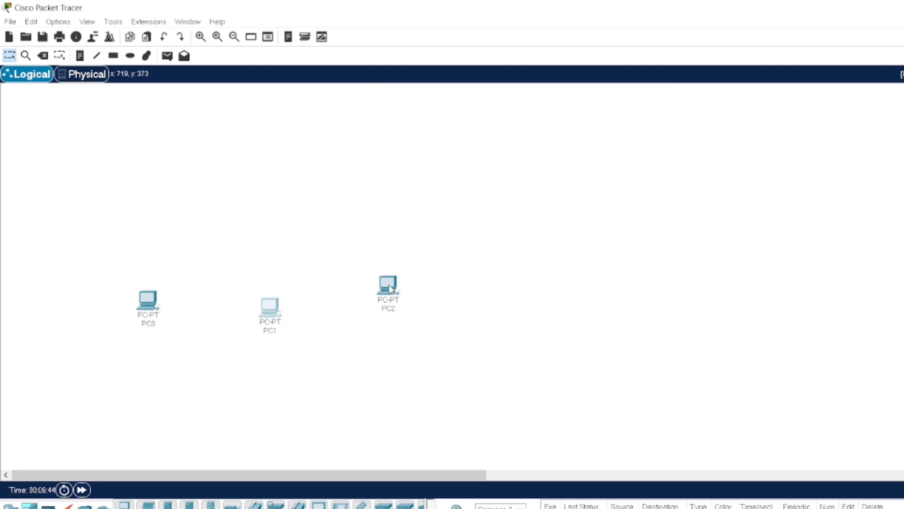
- Add a WRT300N wireless router above the three PCs
left_click(10, 505)
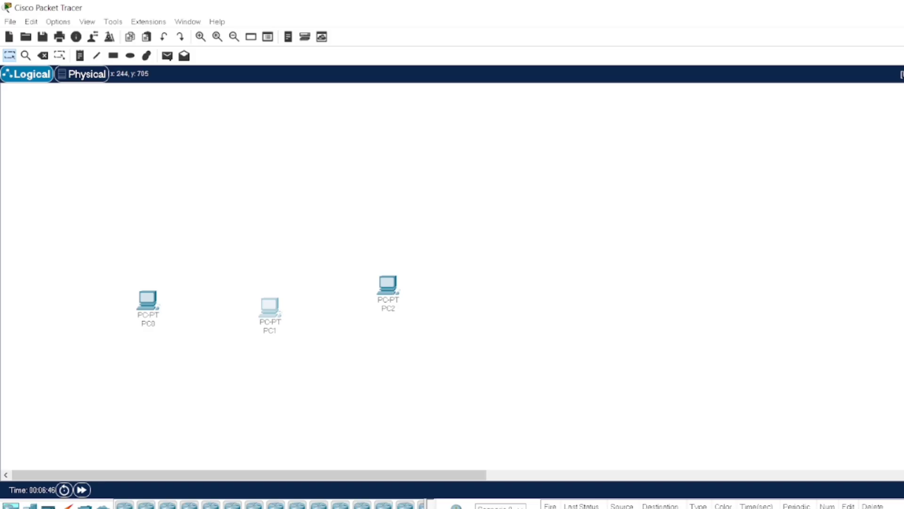
left_click(30, 505)
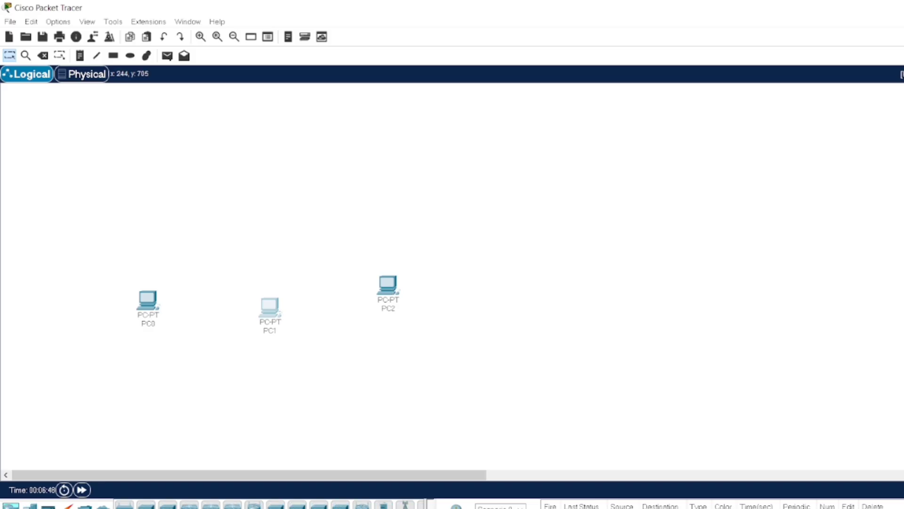
left_click(363, 505)
left_click(288, 183)
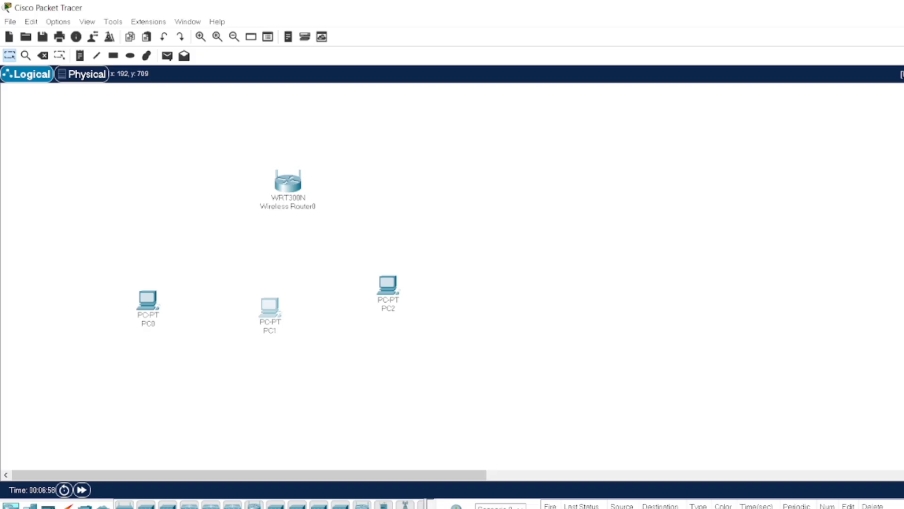
left_click(66, 505)
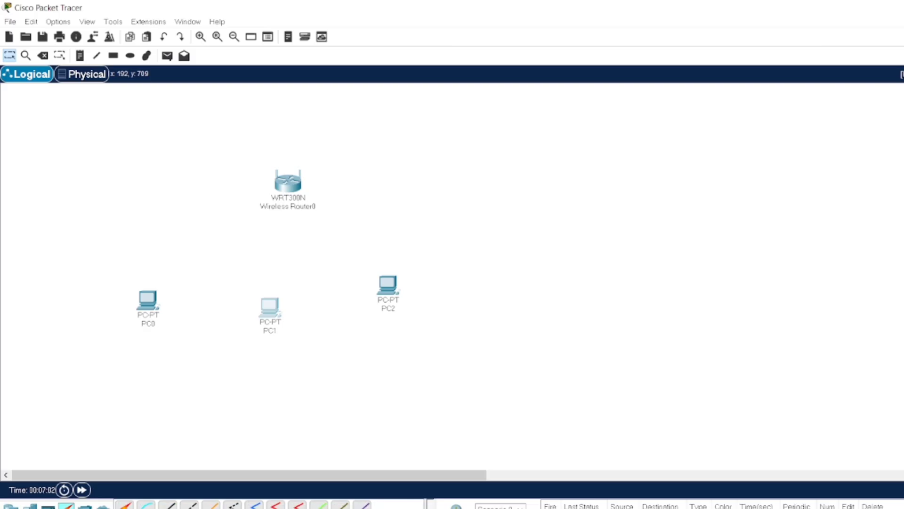
- Connect PC0 and PC1 FastEthernet0 to router Ethernet 1 and 2 with straight-through copper
left_click(168, 505)
left_click(155, 307)
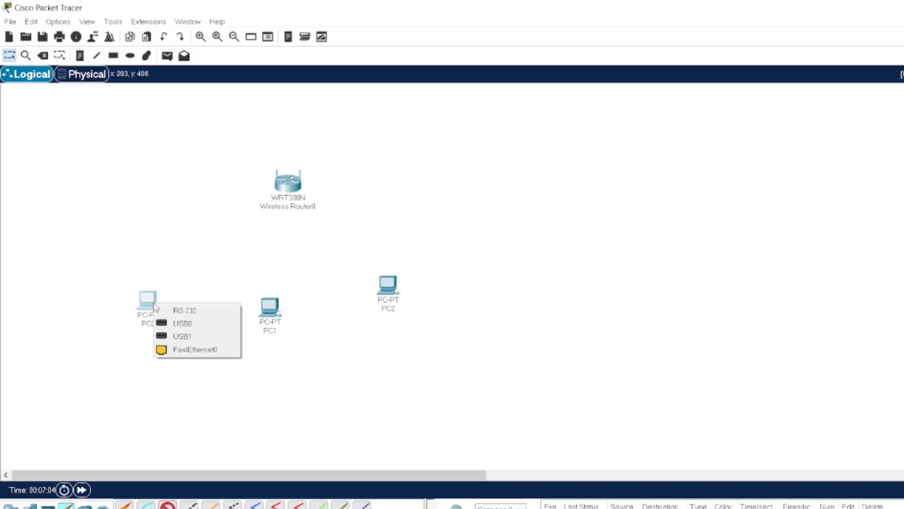
left_click(198, 349)
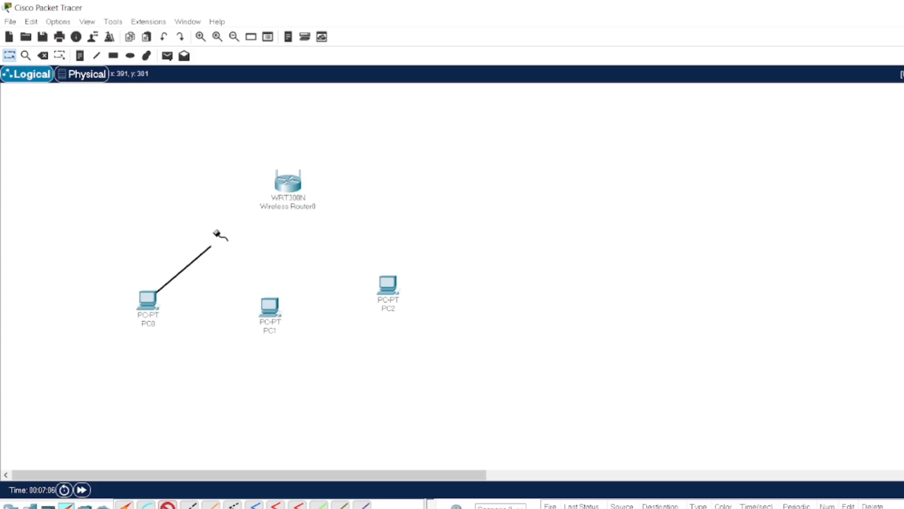
left_click(283, 188)
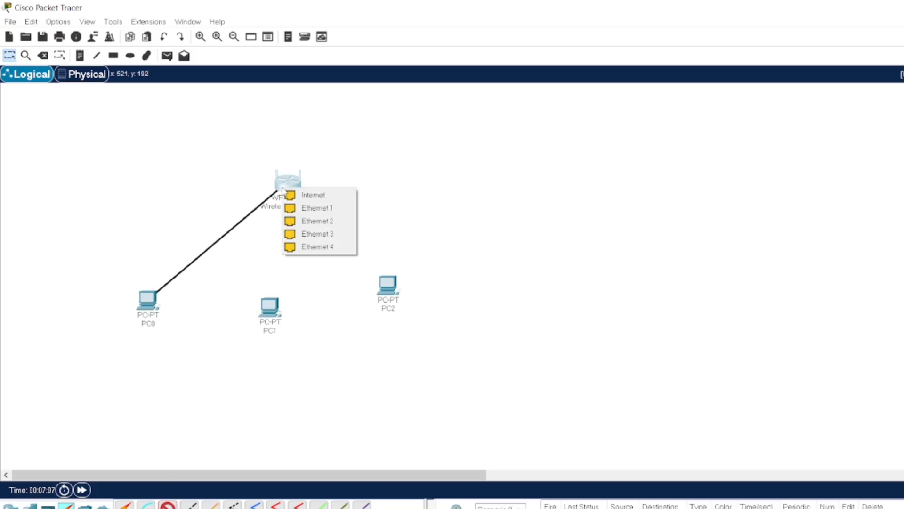
left_click(330, 213)
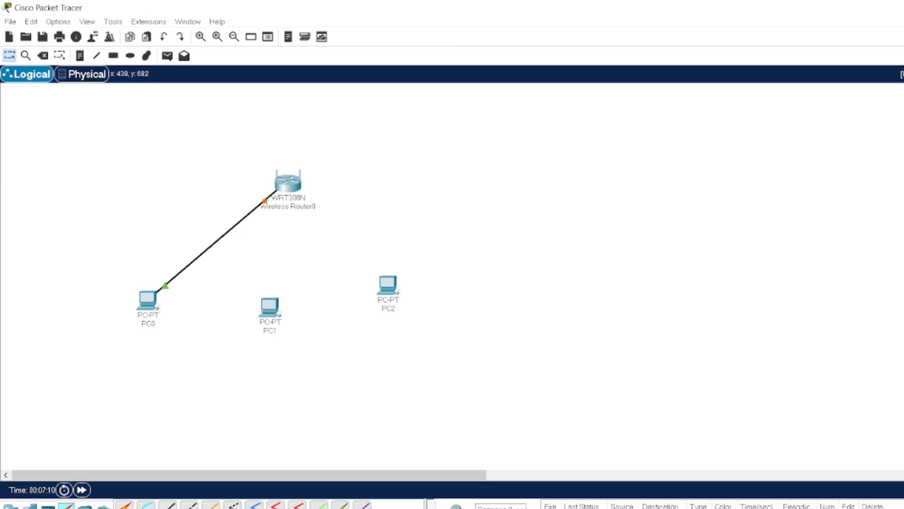
left_click(167, 505)
left_click(276, 311)
left_click(316, 355)
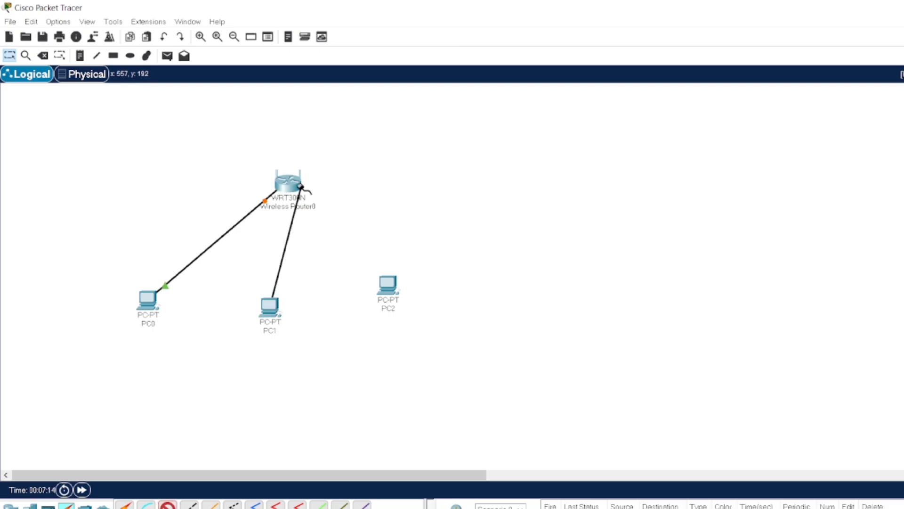
left_click(286, 185)
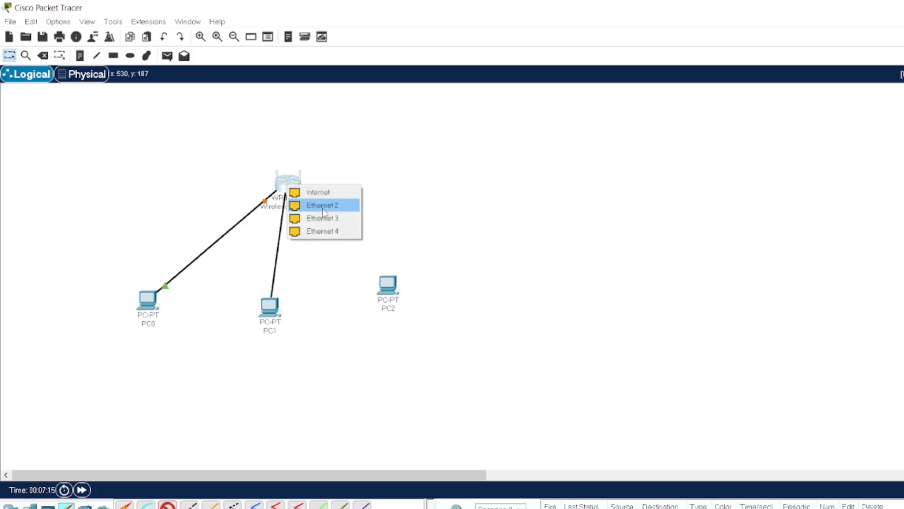
left_click(324, 214)
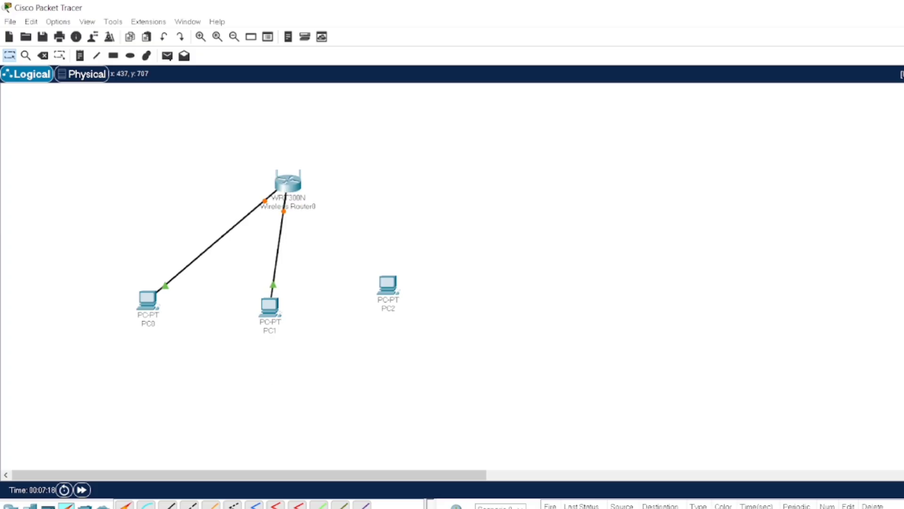
- Connect PC2's FastEthernet0 to the router's Ethernet 3 port with a straight-through cable
left_click(168, 504)
left_click(390, 288)
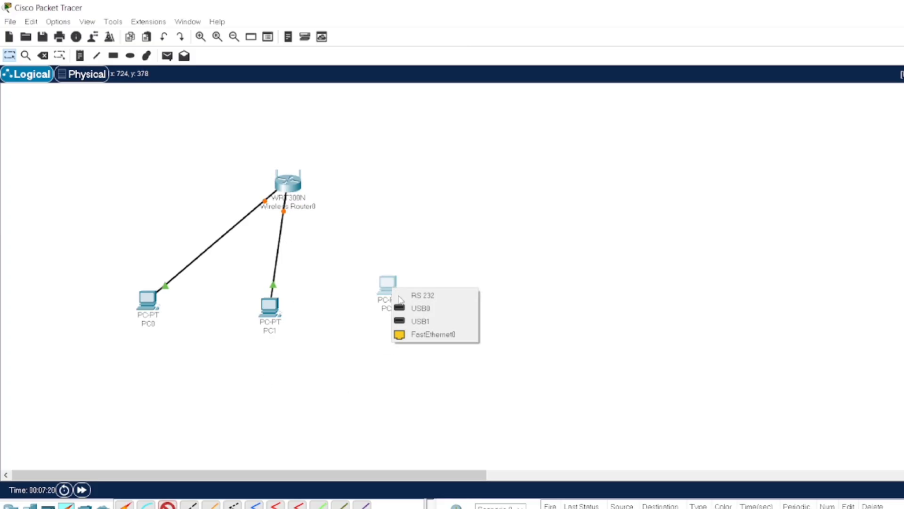
left_click(431, 333)
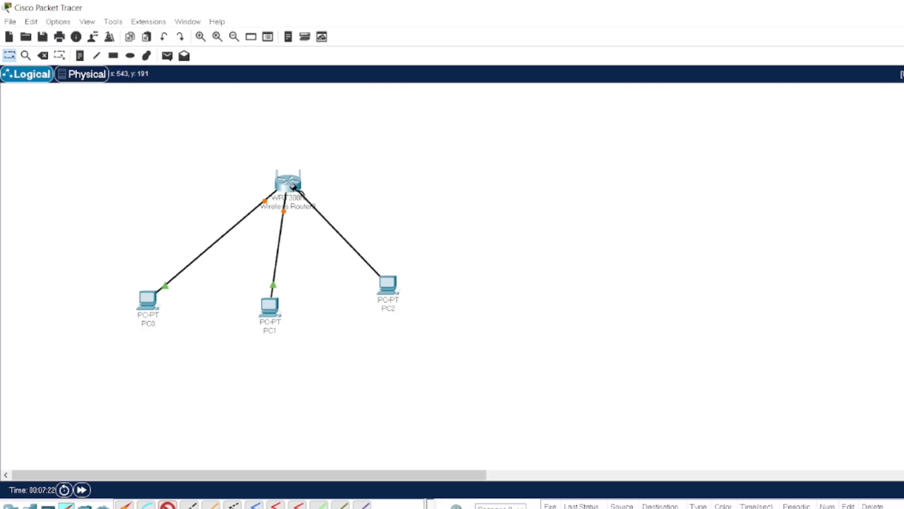
left_click(297, 186)
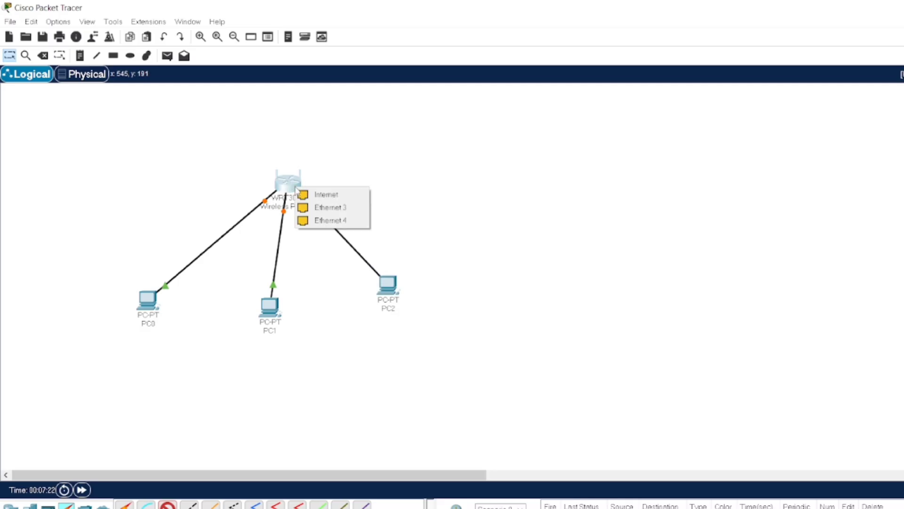
left_click(331, 207)
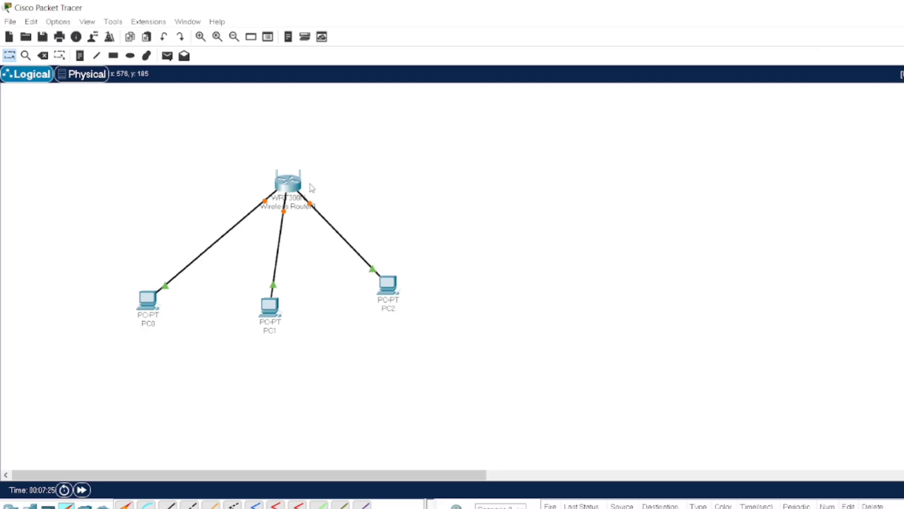
mouse_move(286, 189)
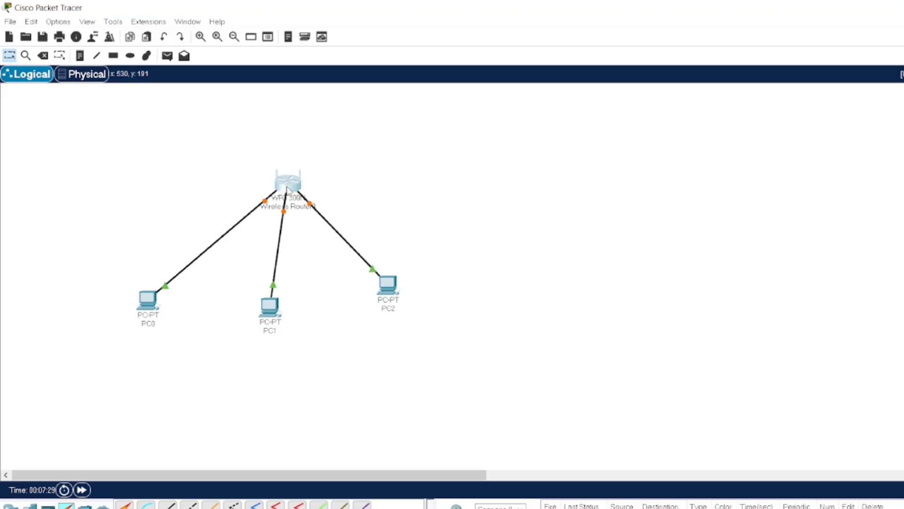
left_click(287, 189)
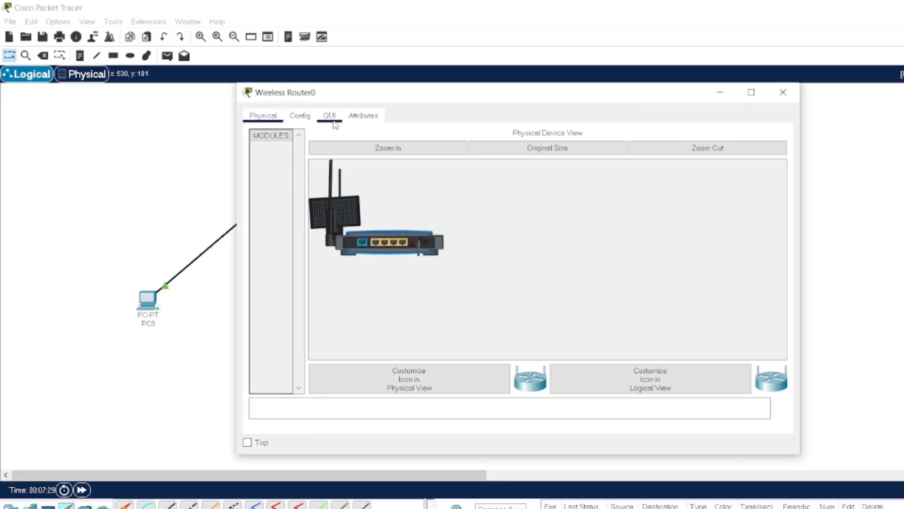
left_click(307, 119)
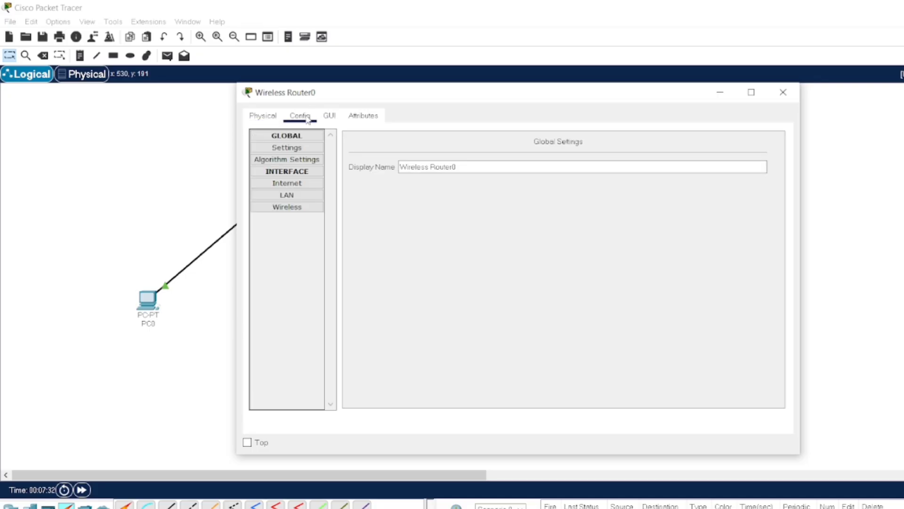
left_click(298, 198)
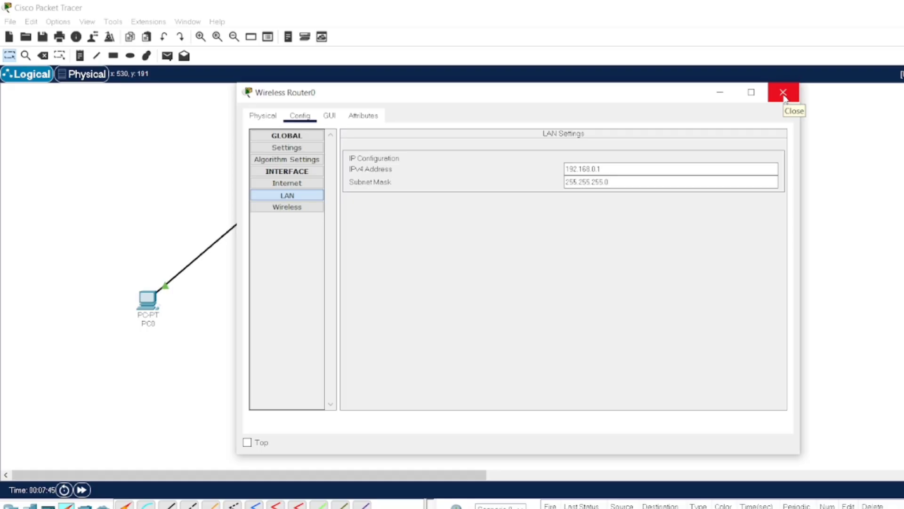
left_click(783, 92)
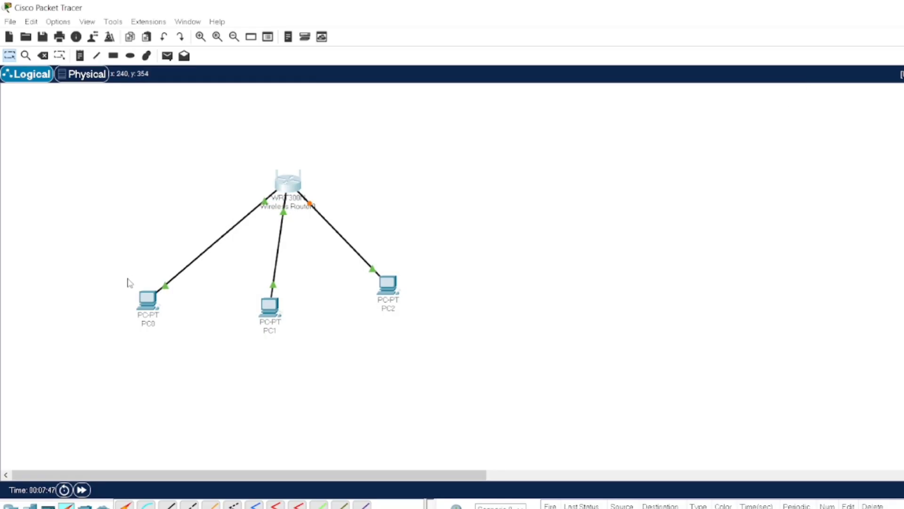
- Set PC0's FastEthernet0 to DHCP, obtaining 192.168.0.100 with mask 255.255.255.0, and close its window
left_click(148, 307)
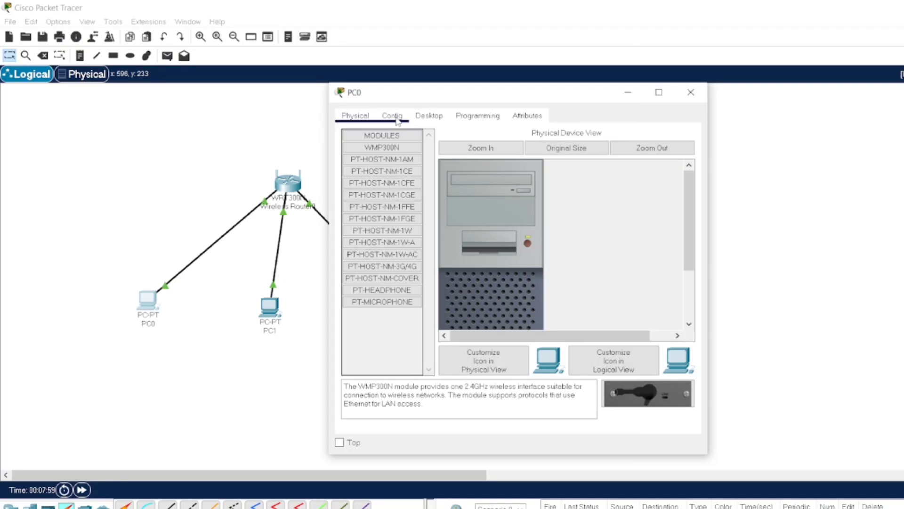
left_click(392, 115)
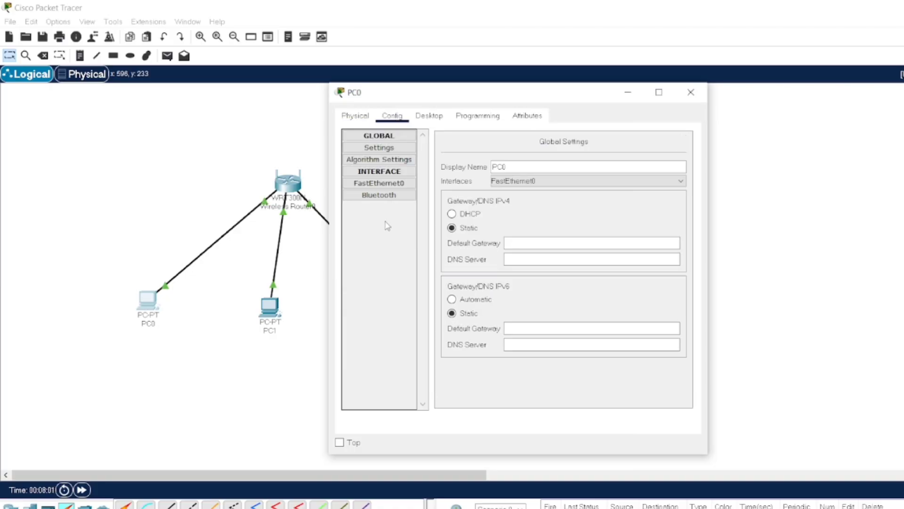
left_click(395, 185)
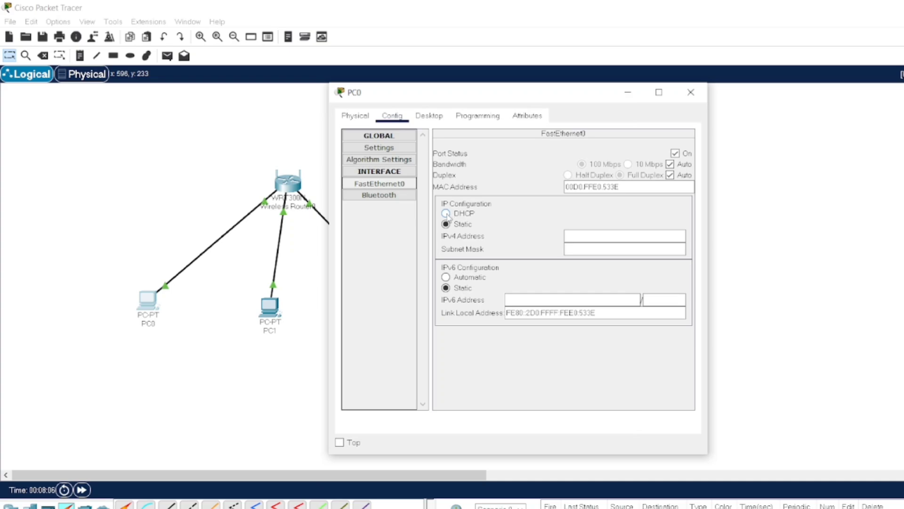
left_click(447, 215)
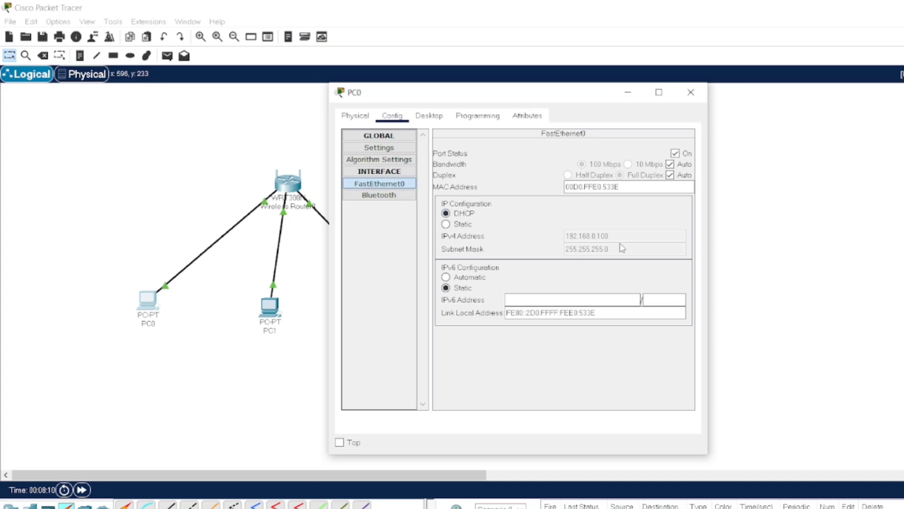
left_click(691, 92)
- Set PC1's FastEthernet0 interface to DHCP in its Config settings and close the window
left_click(270, 308)
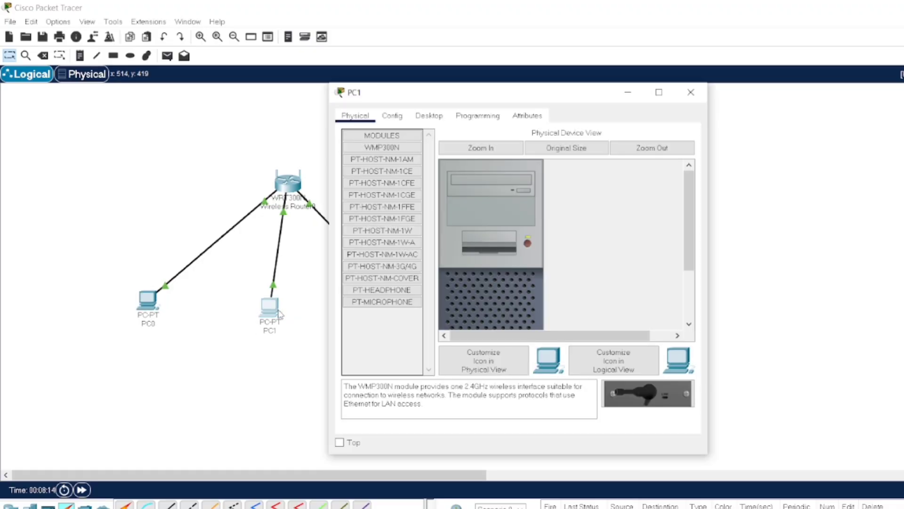
left_click(400, 117)
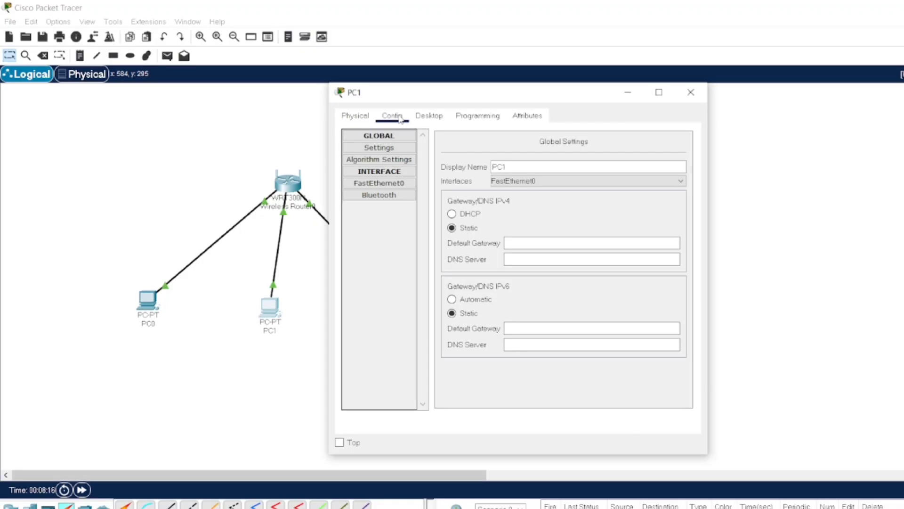
left_click(392, 184)
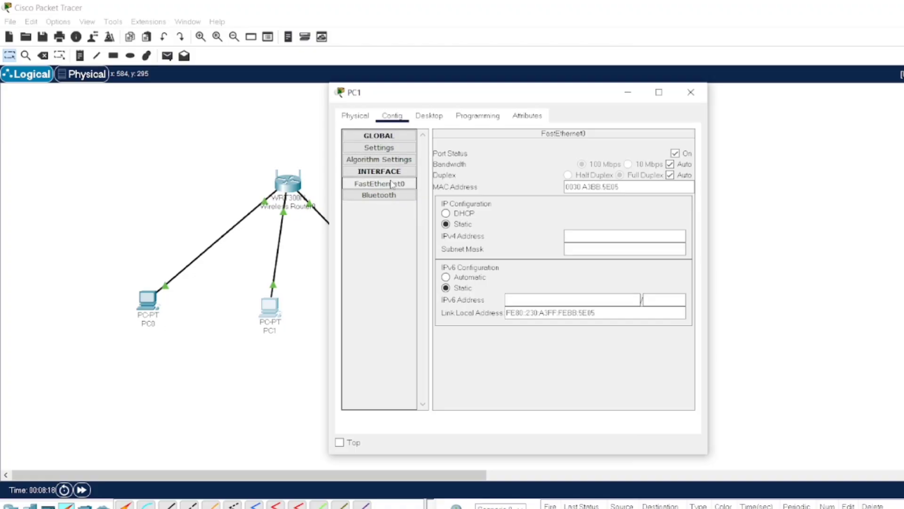
left_click(445, 213)
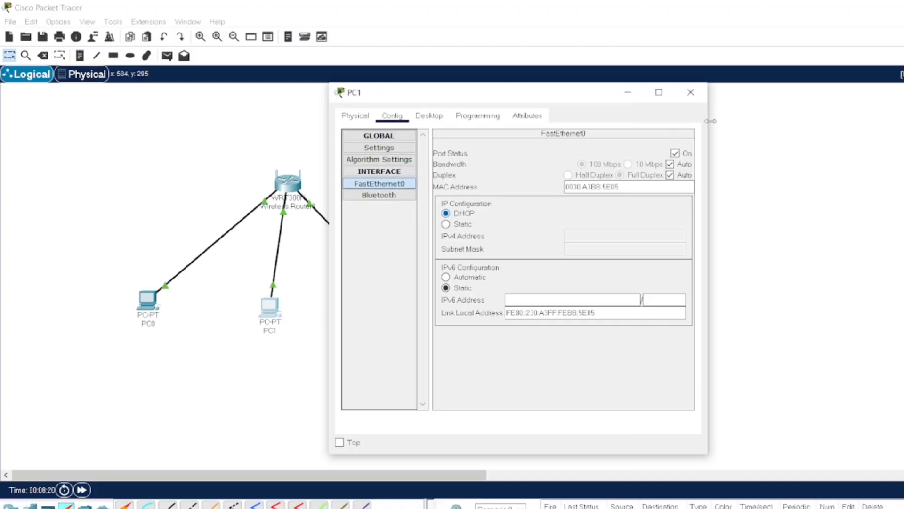
left_click(691, 94)
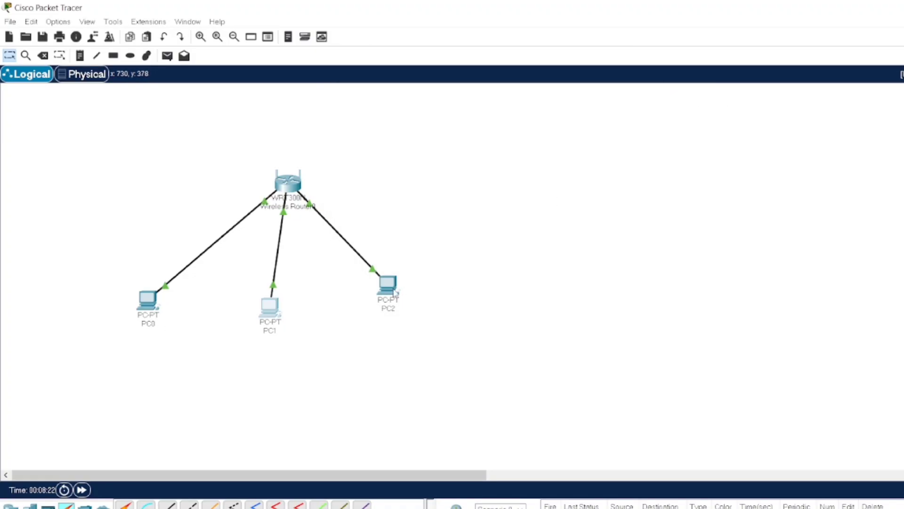
- Set PC2's IP Configuration to DHCP, obtaining 192.168.0.102 with gateway 192.168.0.1, and close it
left_click(390, 288)
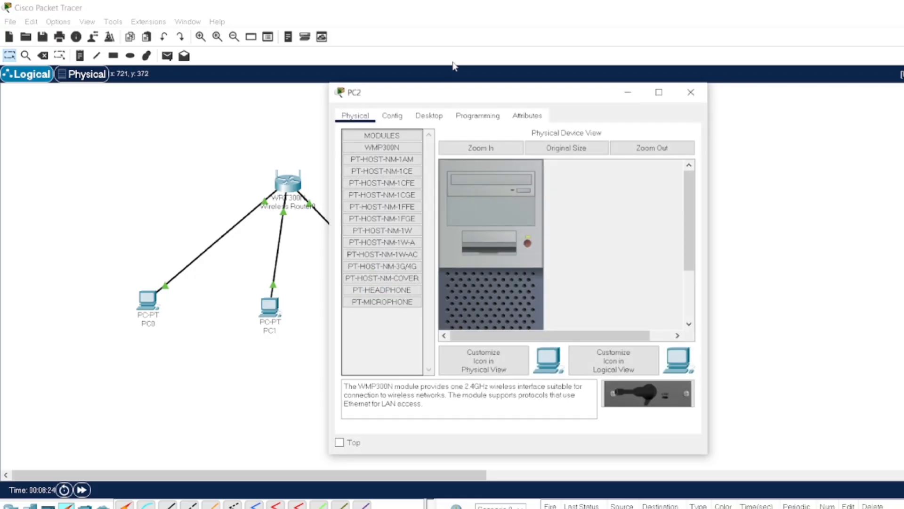
left_click(431, 121)
left_click(381, 183)
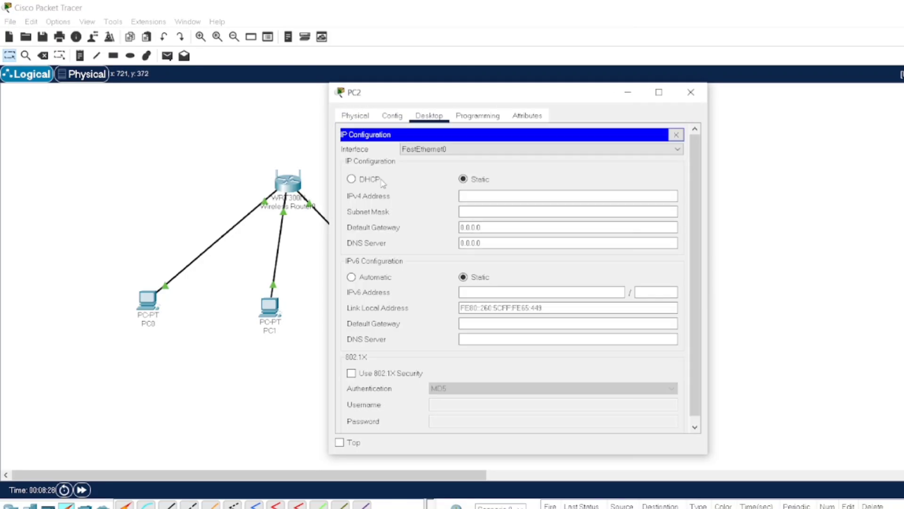
left_click(352, 180)
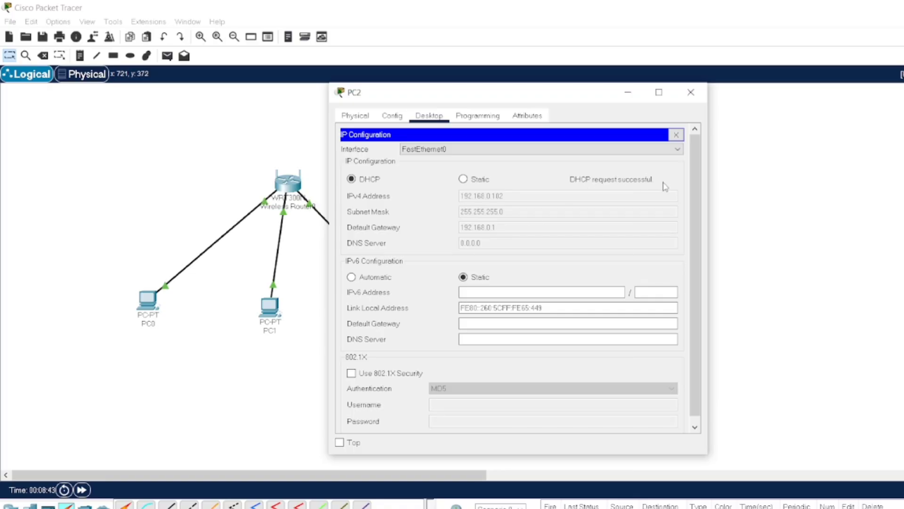
left_click(693, 96)
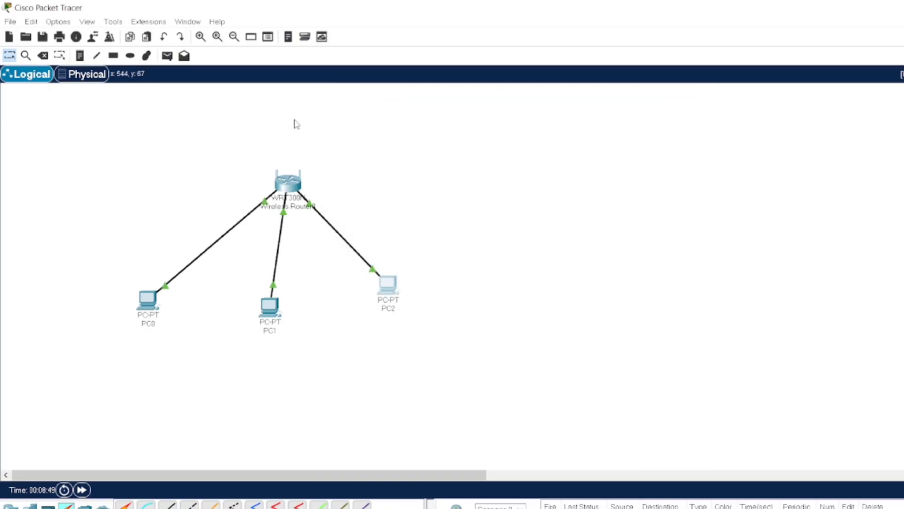
- Edit Wireless Router0's LAN IPv4 address from 192.168.0.1 to 192.168.1.1
mouse_move(293, 192)
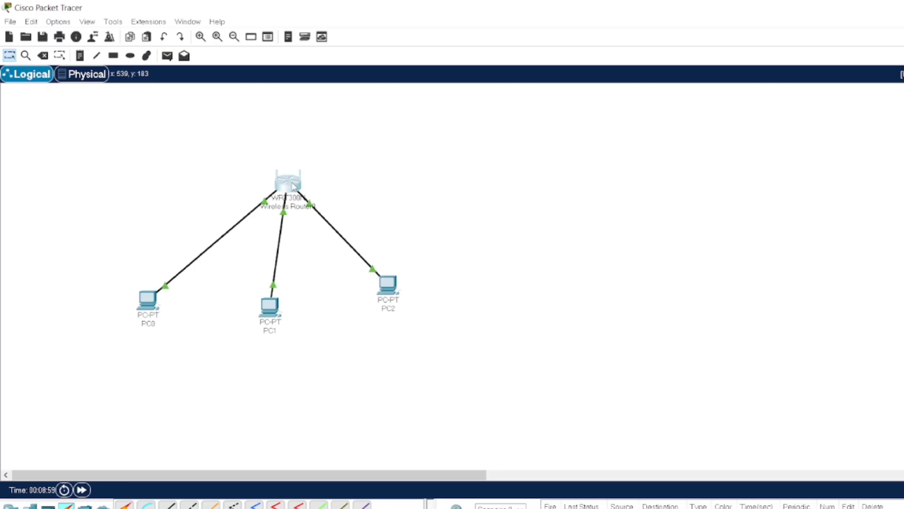
left_click(292, 185)
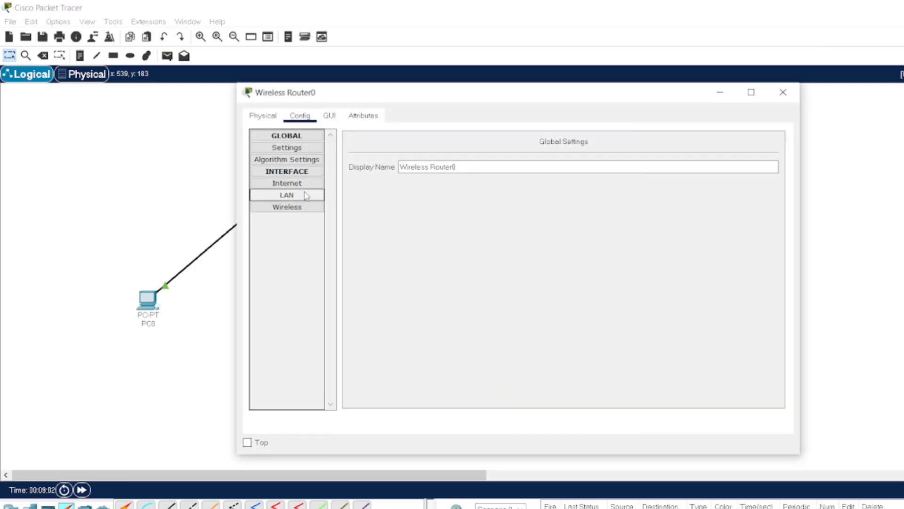
left_click(294, 199)
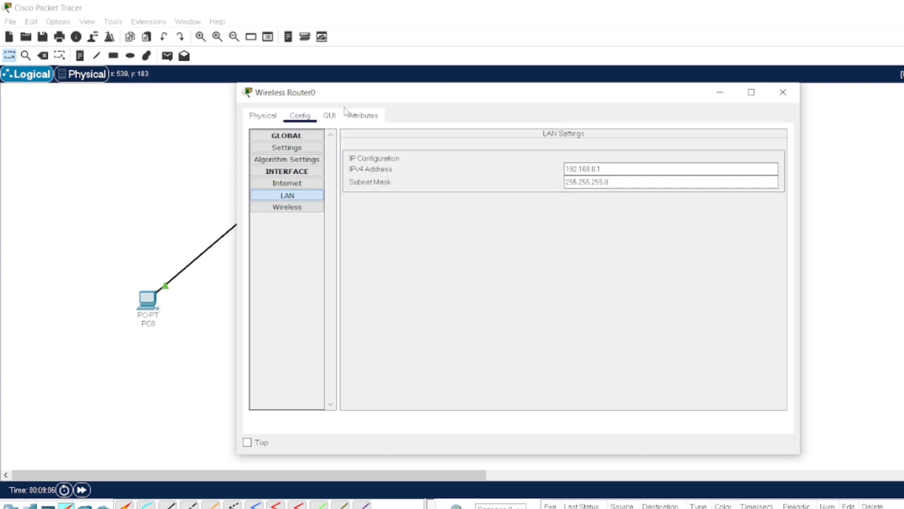
left_click(604, 168)
key("BackSpace")
key("BackSpace")
key("BackSpace")
key("BackSpace")
type("1.1")
- In the router's web GUI Network Setup, set DHCP Start IP to 192.168.1.50 and Maximum Users to 25
left_click(331, 118)
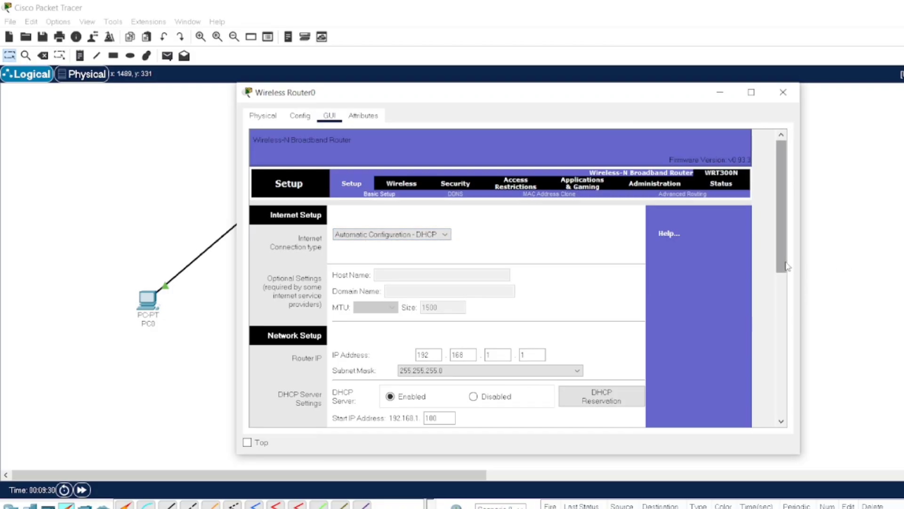
mouse_move(784, 266)
left_mouse_down()
mouse_move(780, 286)
mouse_move(783, 266)
left_mouse_up()
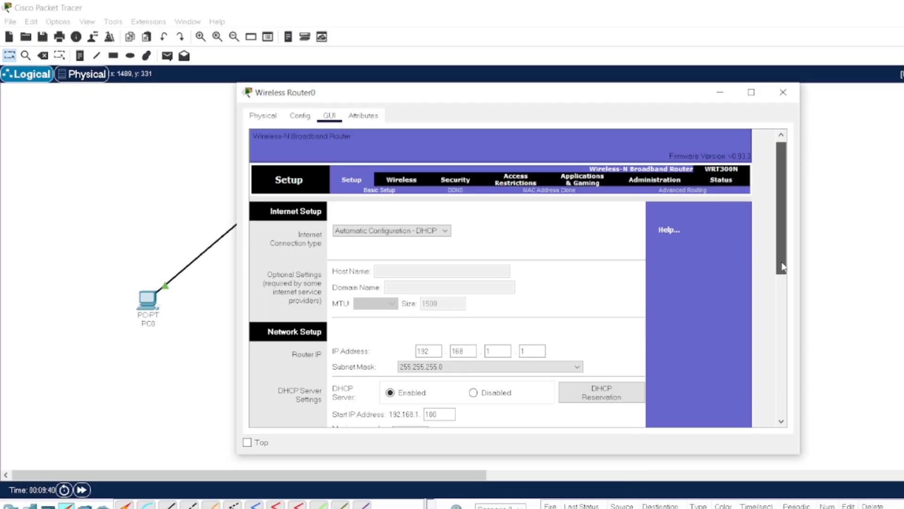
left_click_drag(782, 266, 784, 322)
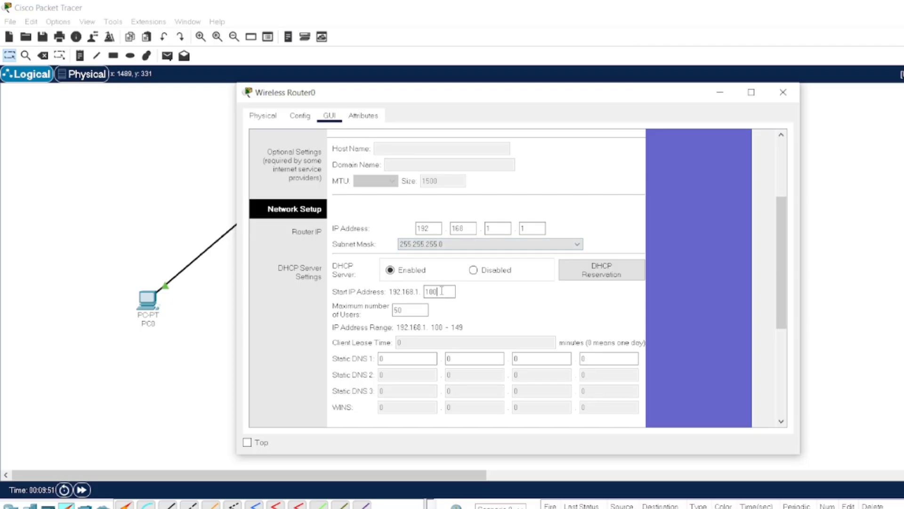
key("BackSpace")
key("BackSpace")
left_click(461, 245)
left_click(408, 310)
key("BackSpace")
key("BackSpace")
type("2")
- Check the DHCP reservation list, save the 192.168.1.50–74 DHCP range, and close the router window
left_click(604, 275)
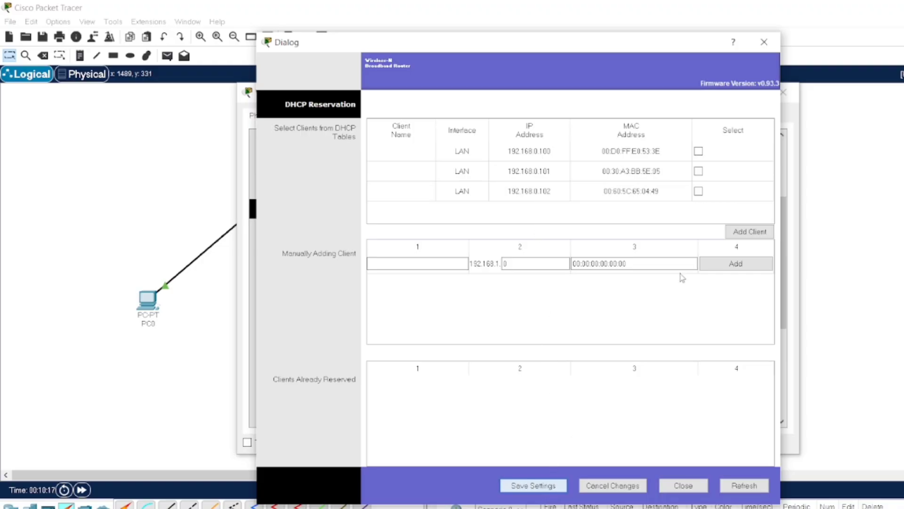
left_click(764, 41)
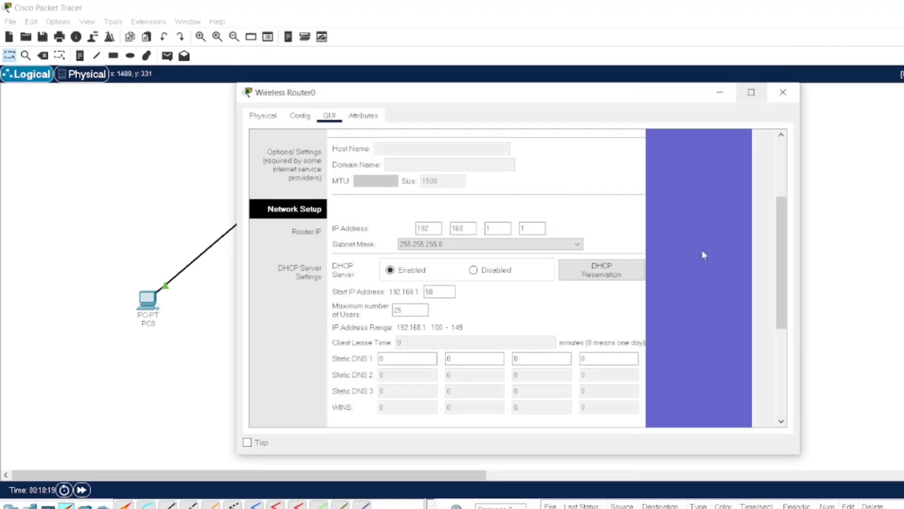
left_click(781, 422)
left_click_drag(780, 423, 781, 423)
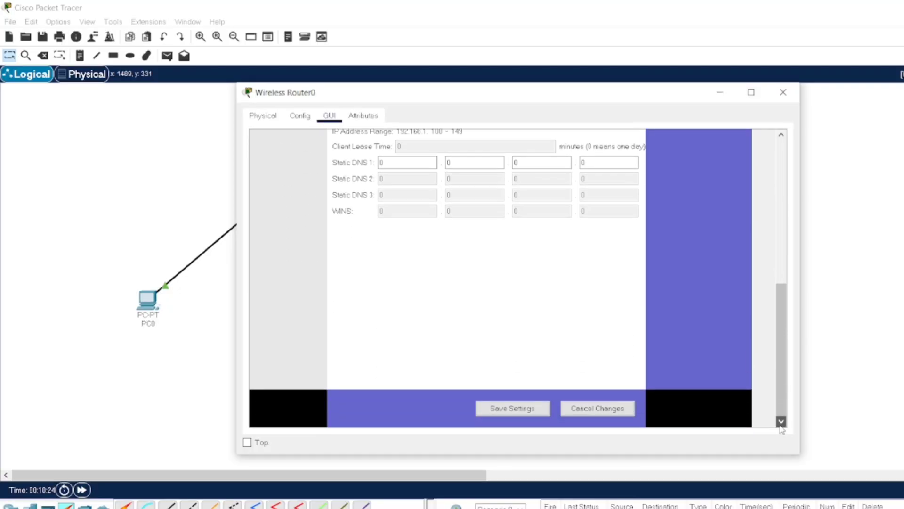
left_click(512, 411)
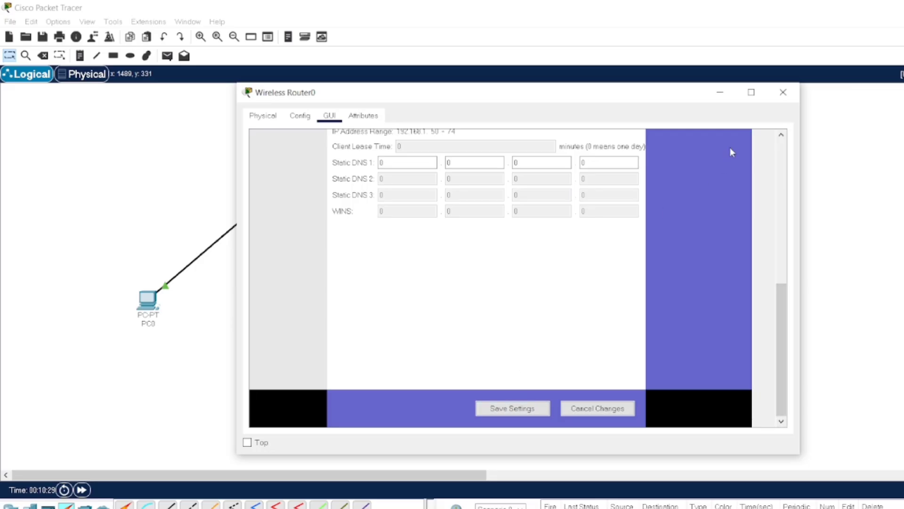
left_click(783, 93)
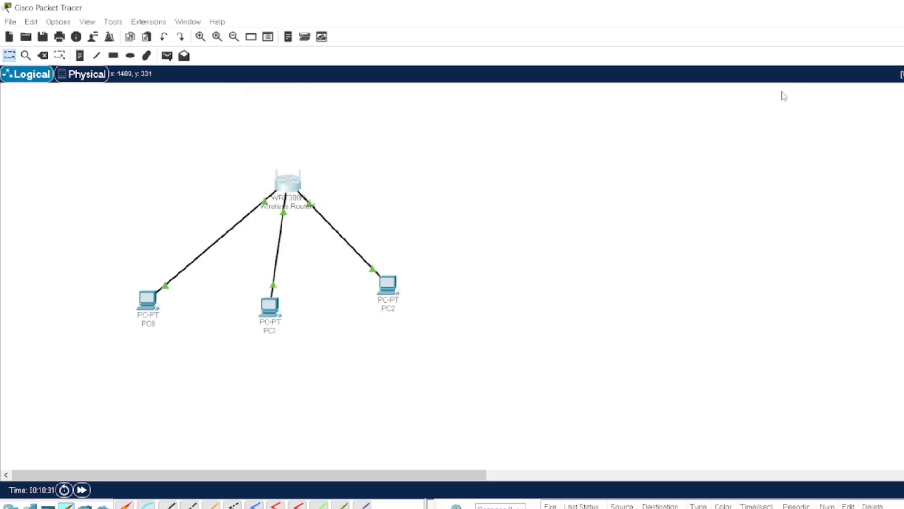
- Renew PC0's lease by toggling Static then DHCP, obtaining 192.168.1.50 with gateway 192.168.1.1
left_click(150, 297)
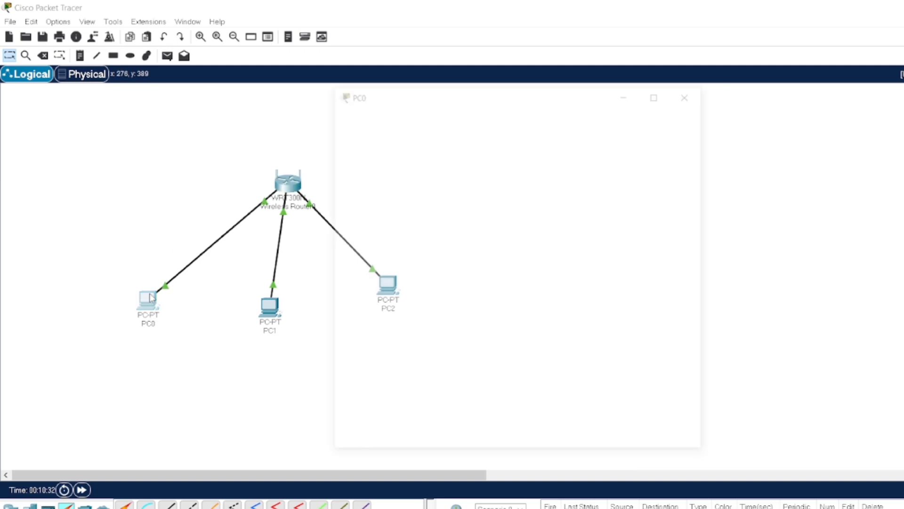
left_click(428, 117)
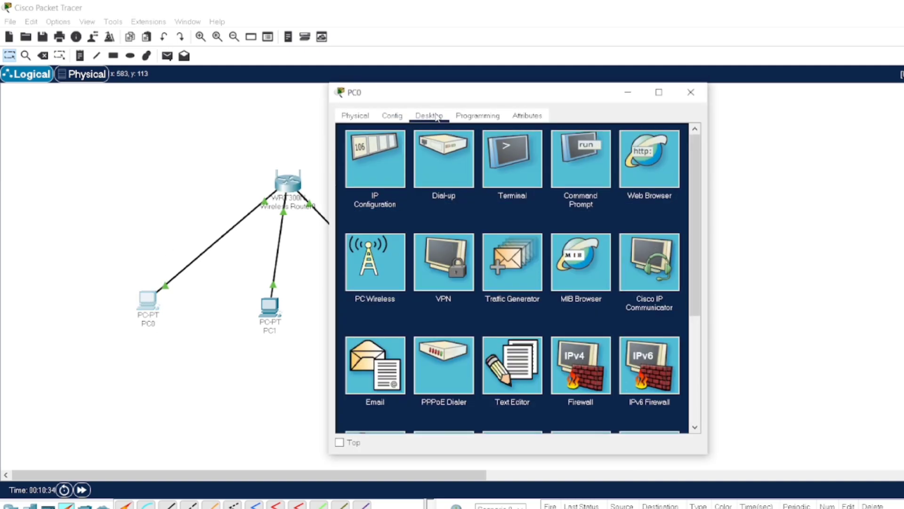
left_click(385, 165)
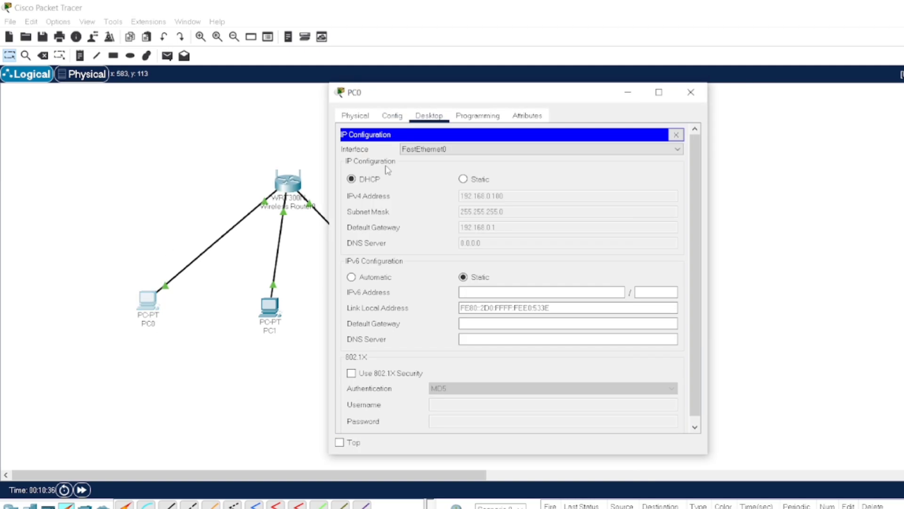
left_click(464, 179)
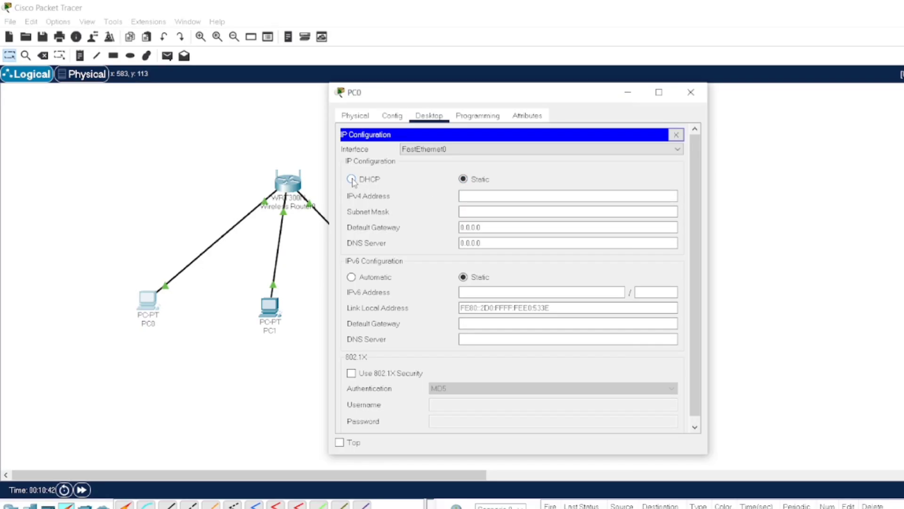
left_click(351, 179)
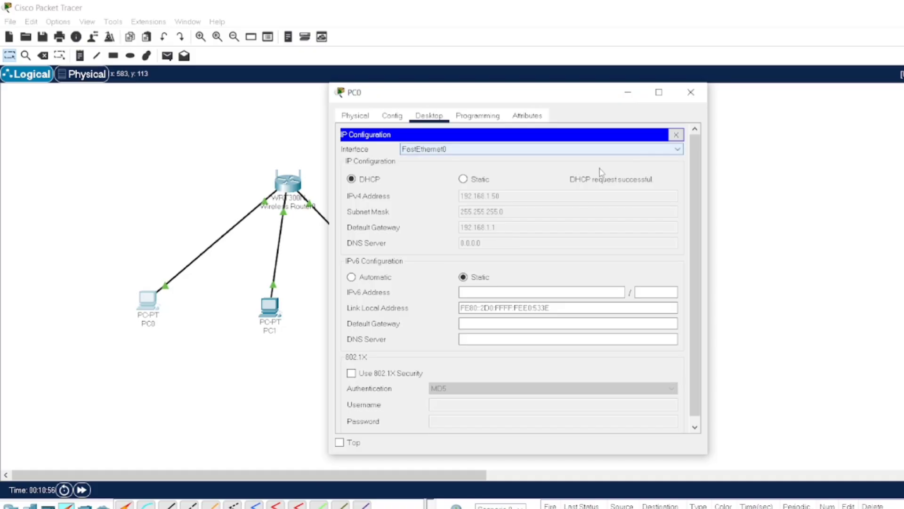
left_click(692, 91)
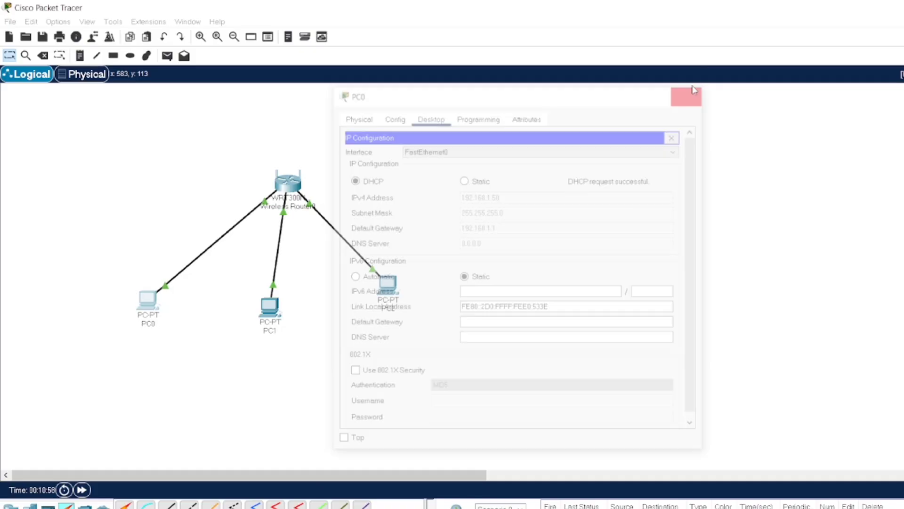
- Renew PC1's lease by toggling Static then DHCP, obtaining 192.168.1.51 with gateway 192.168.1.1
left_click(271, 315)
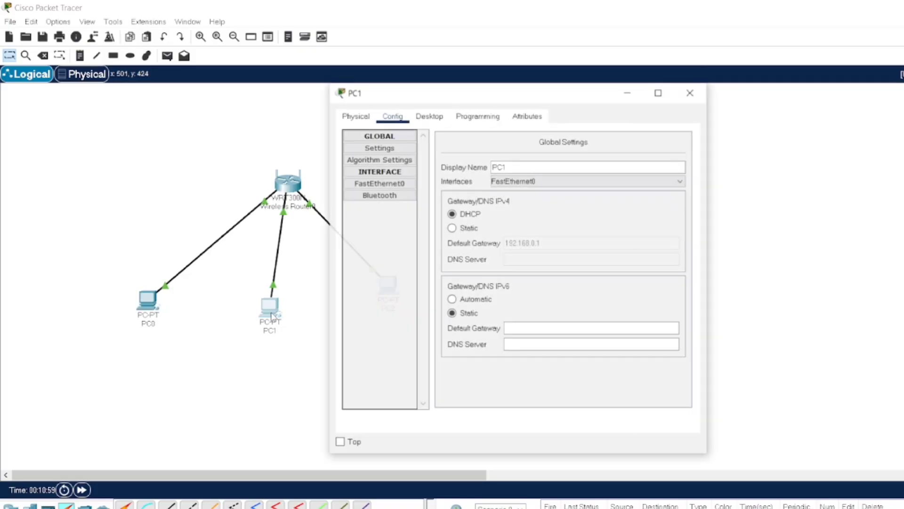
left_click(437, 122)
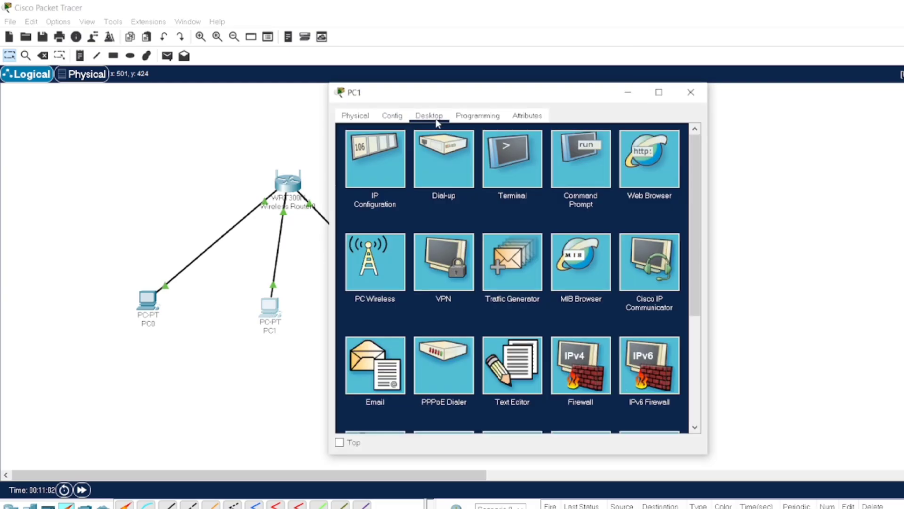
left_click(383, 183)
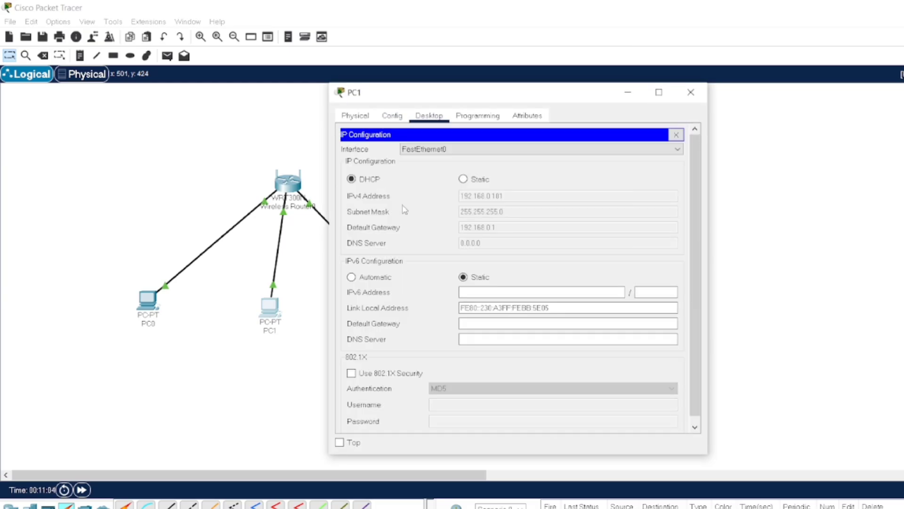
left_click(464, 180)
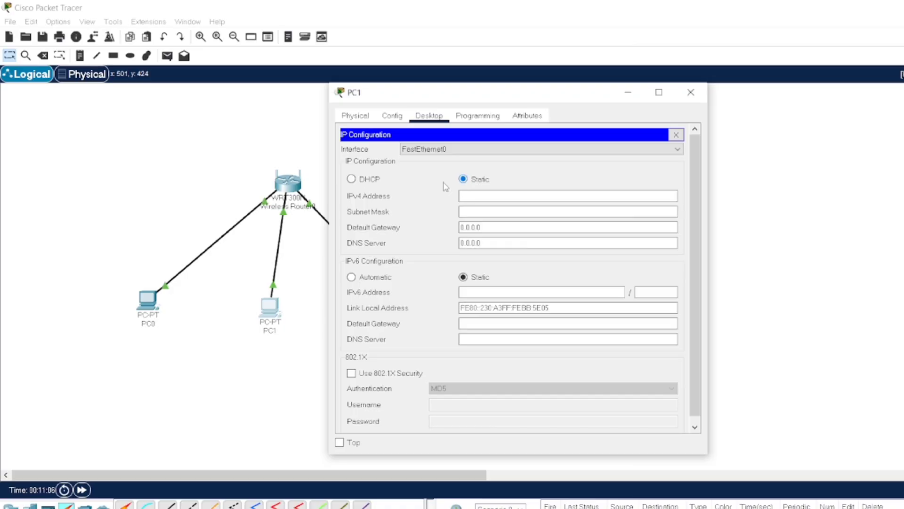
left_click(352, 180)
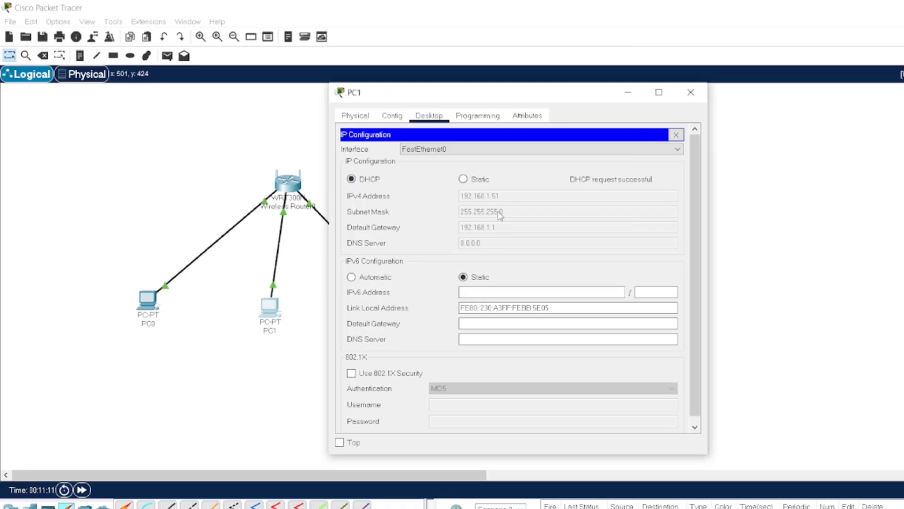
left_click(690, 93)
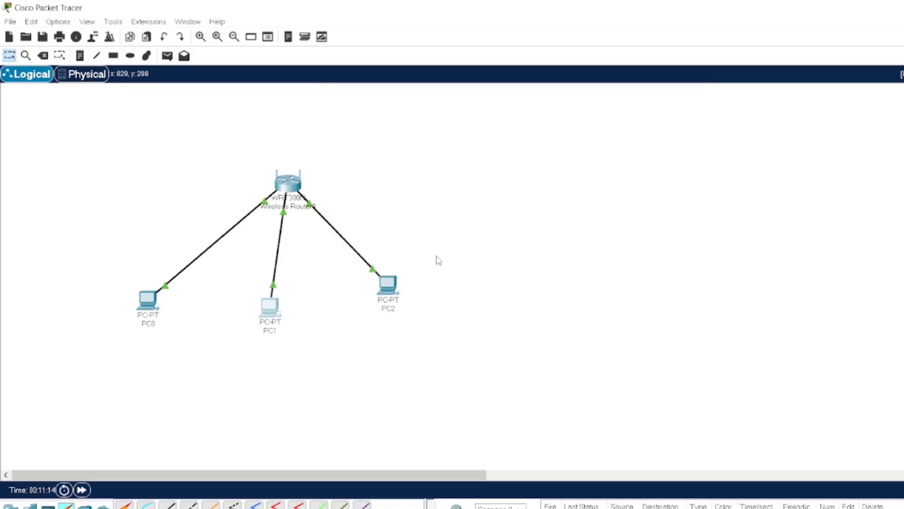
- Switch PC2's IP Configuration from Static back to DHCP to obtain 192.168.1.52, then close PC2
left_click(392, 282)
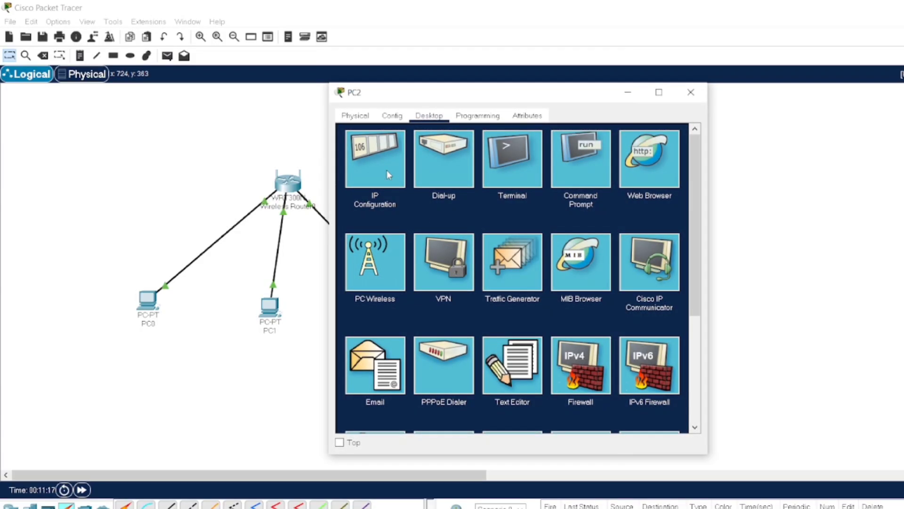
left_click(387, 171)
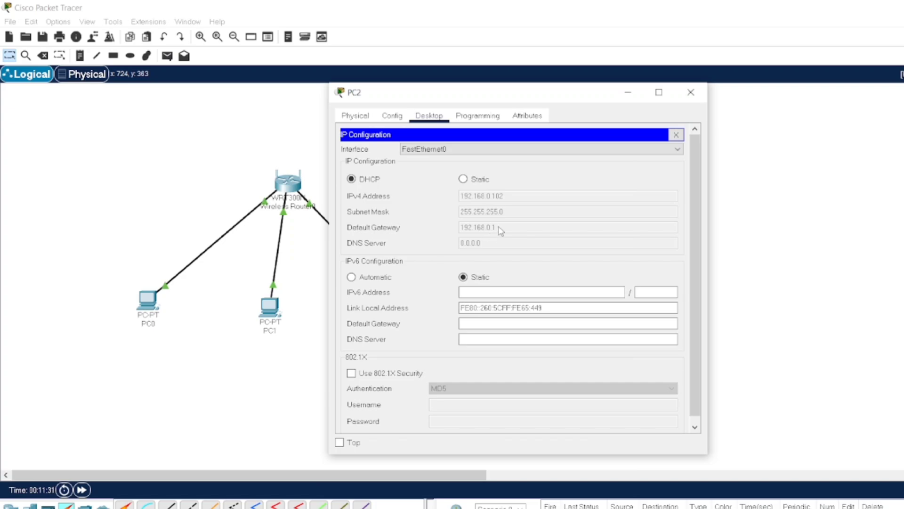
left_click(464, 180)
left_click(352, 179)
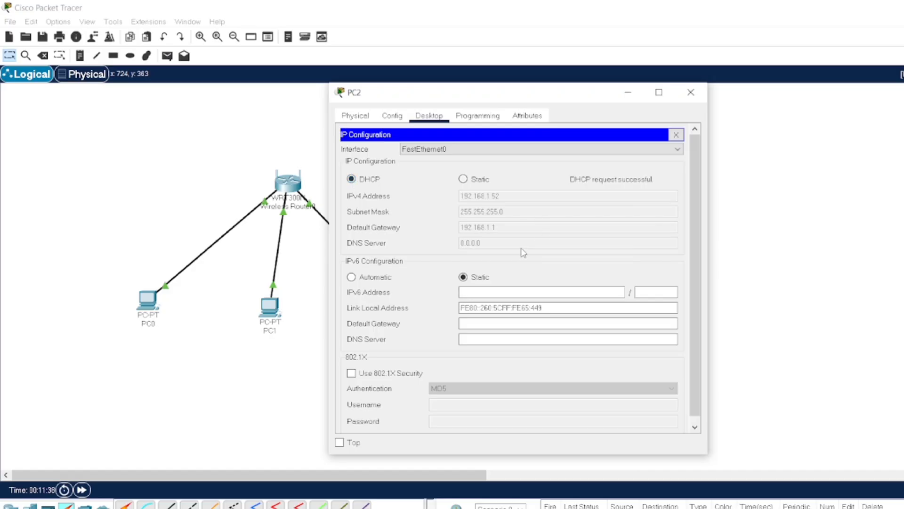
left_click(692, 94)
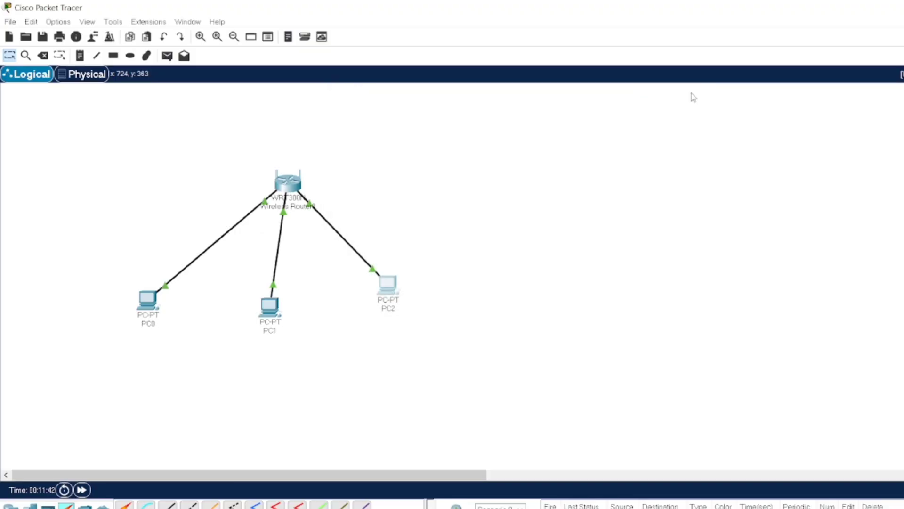
left_click(149, 300)
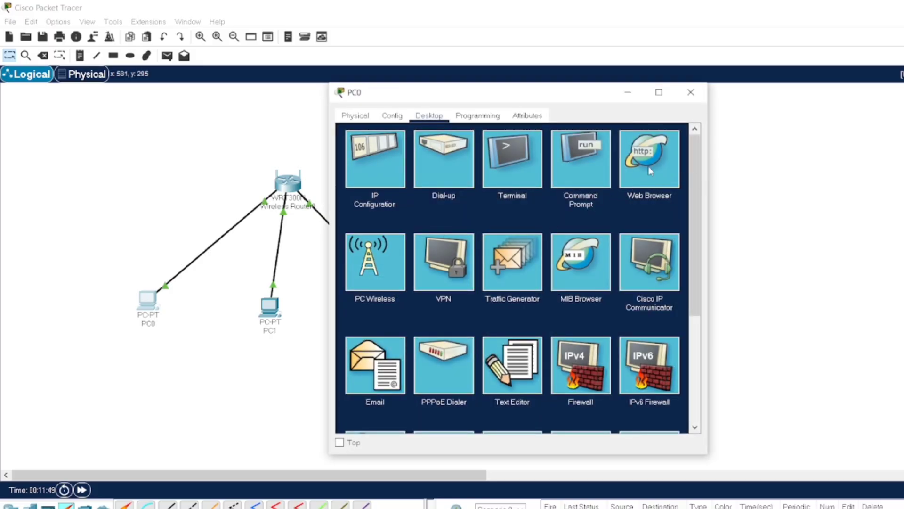
left_click(650, 169)
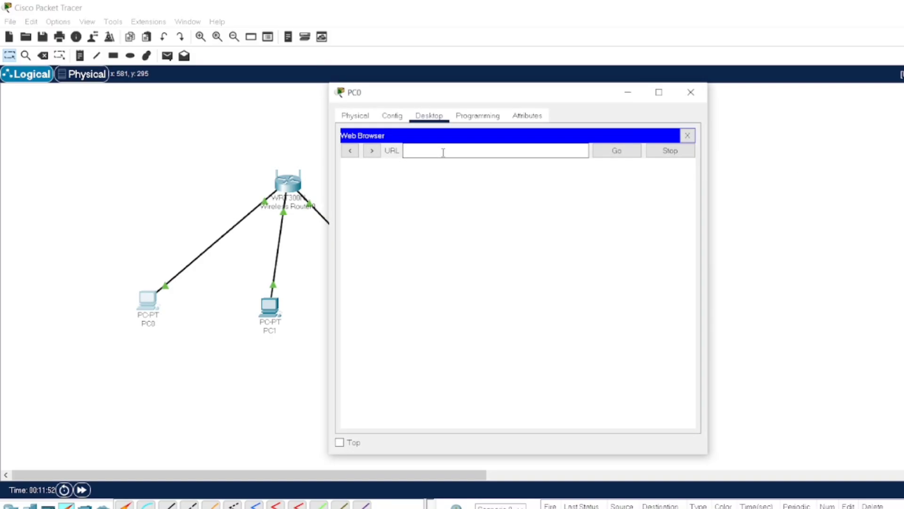
type("192.168.1.1")
left_click(608, 156)
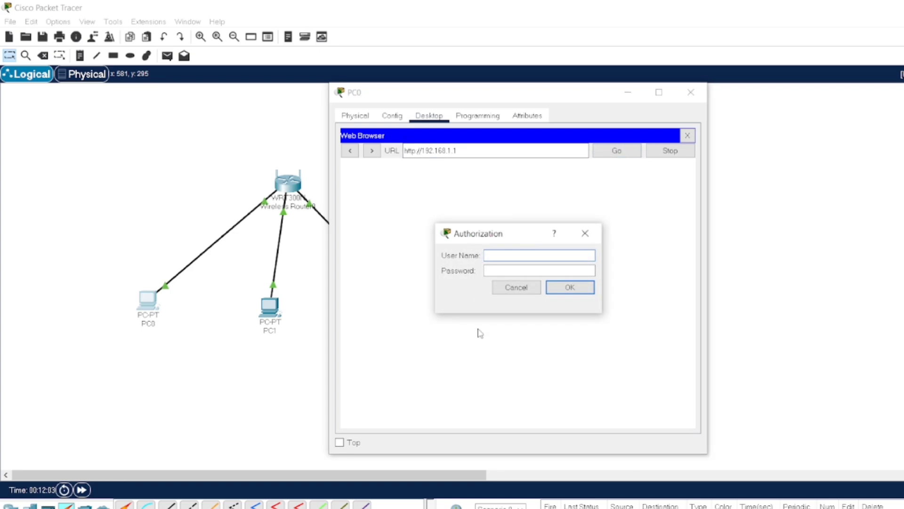
- Fill in the router login's username and password
type("dmin")
left_click(505, 270)
type("admi")
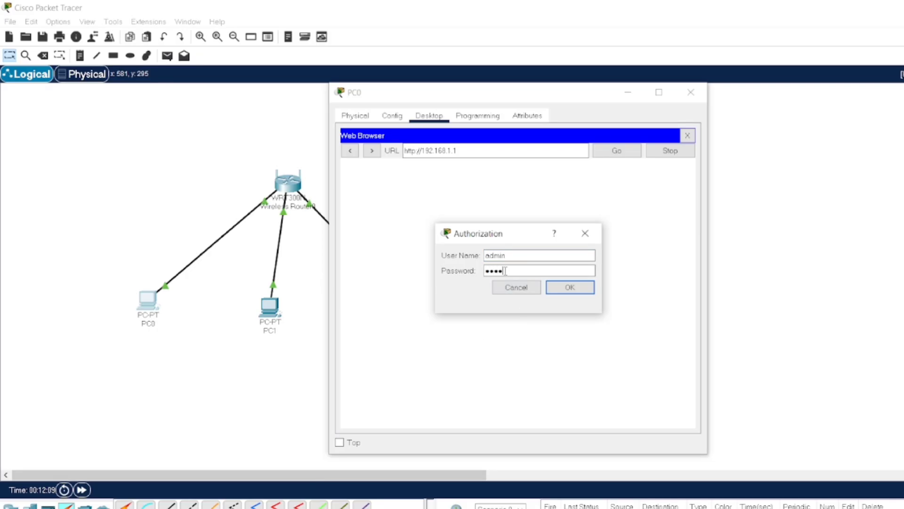
type("n")
- Submit the login and scroll Setup to the DHCP pool starting at 192.168.1.50 for 25 users
left_click(581, 290)
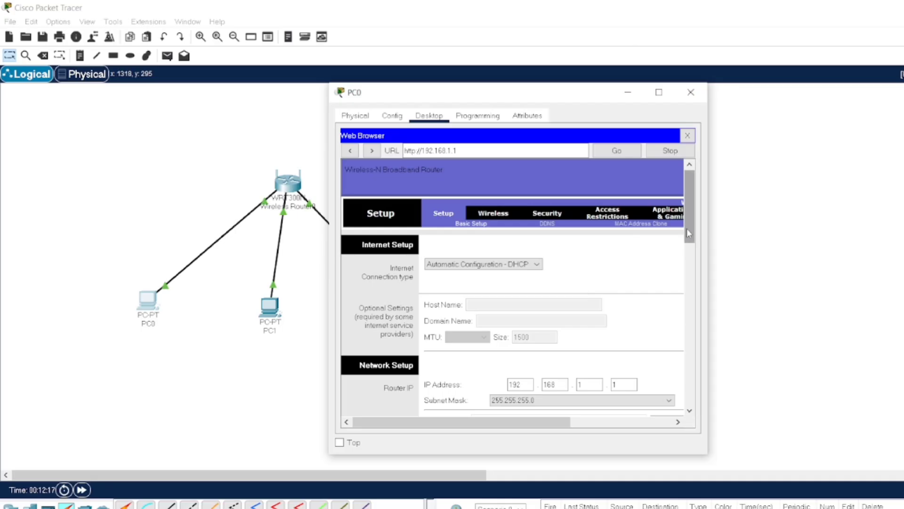
left_click_drag(687, 228, 706, 253)
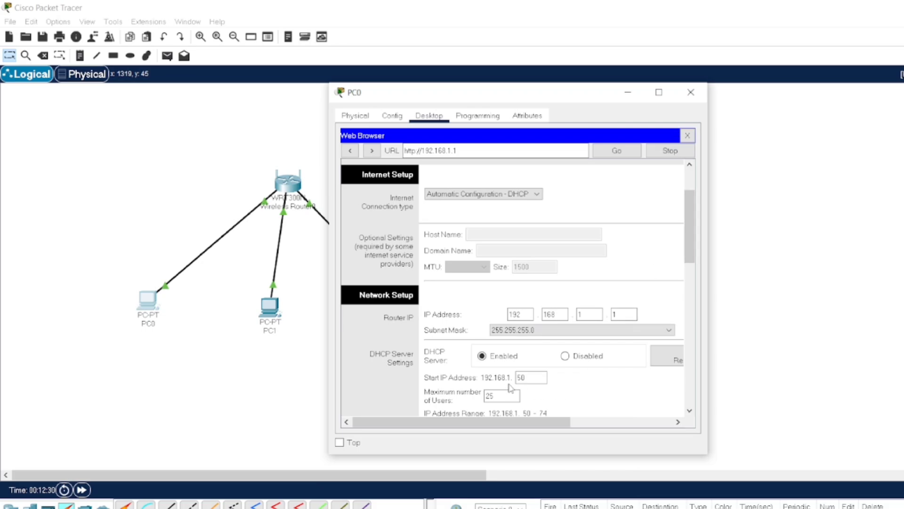
left_click(527, 382)
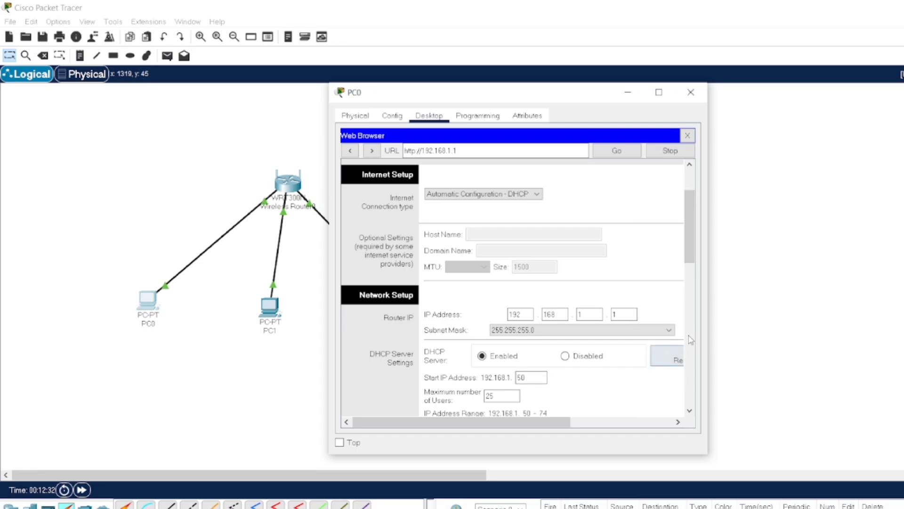